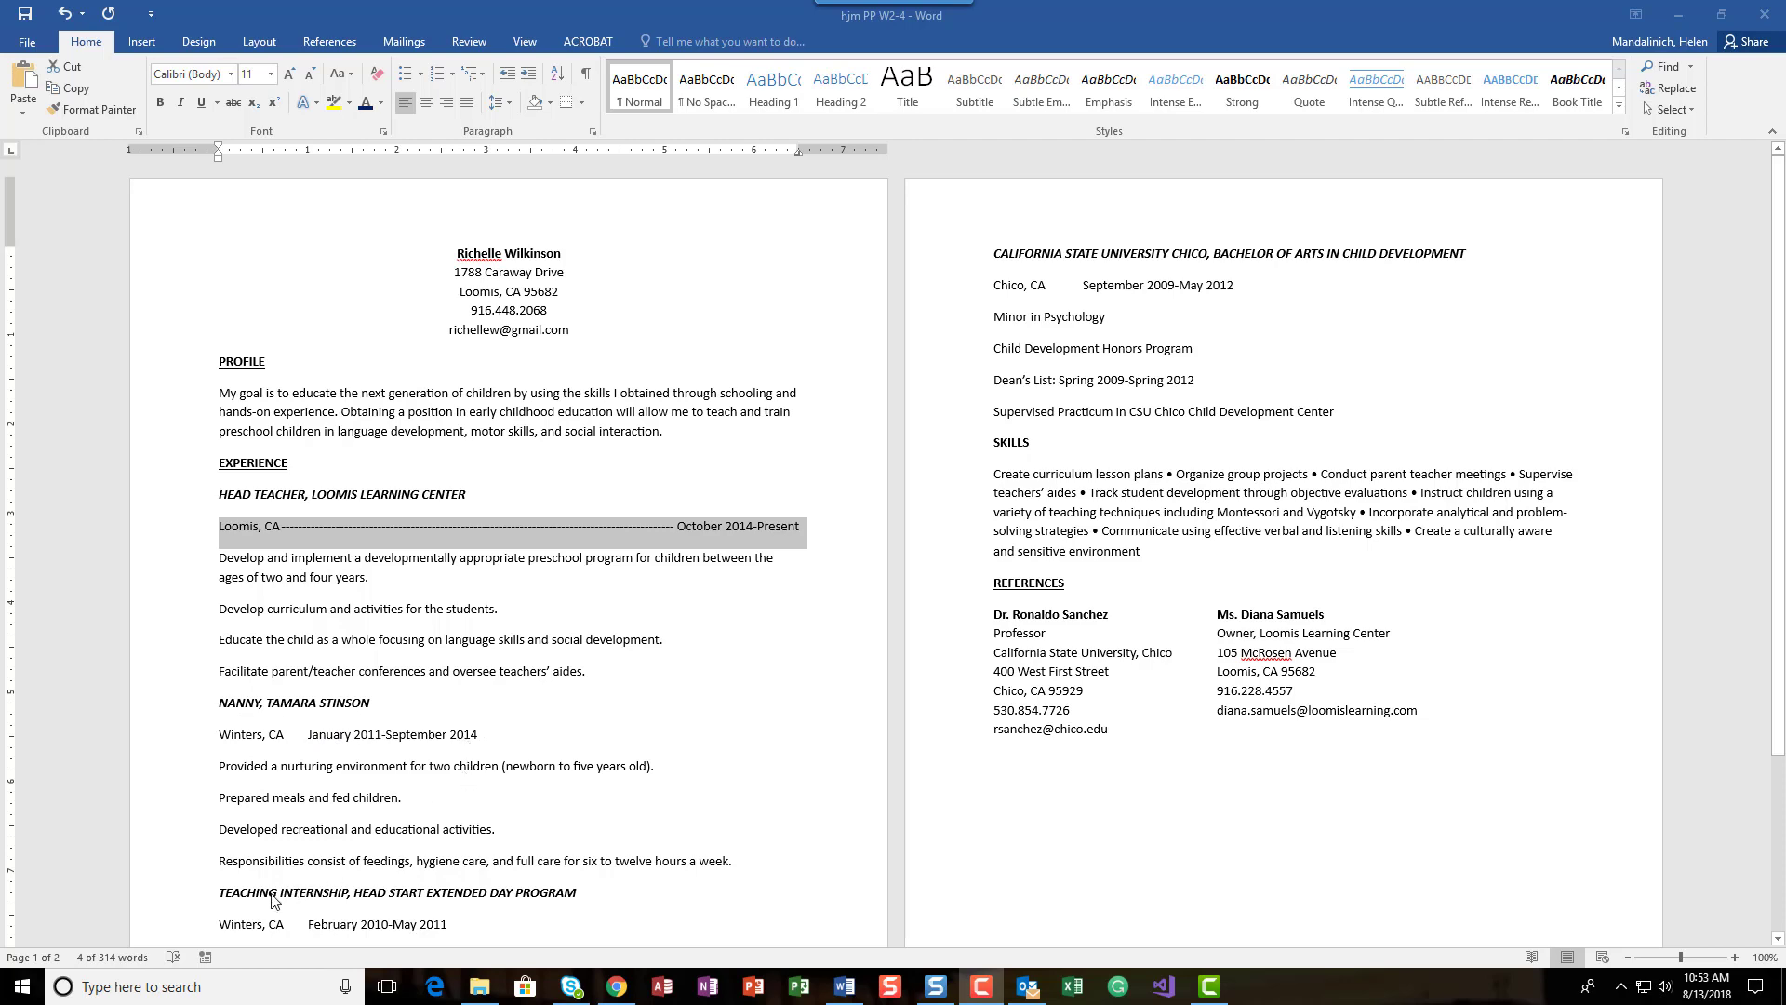
Step: Copy the formatting of the Loomis, CA date line onto the nanny entry's Winters, CA January 2011-September 2014 line with Format Painter
{"action": "scroll", "coordinate": [310, 904], "scroll_direction": "down", "scroll_amount": 3}
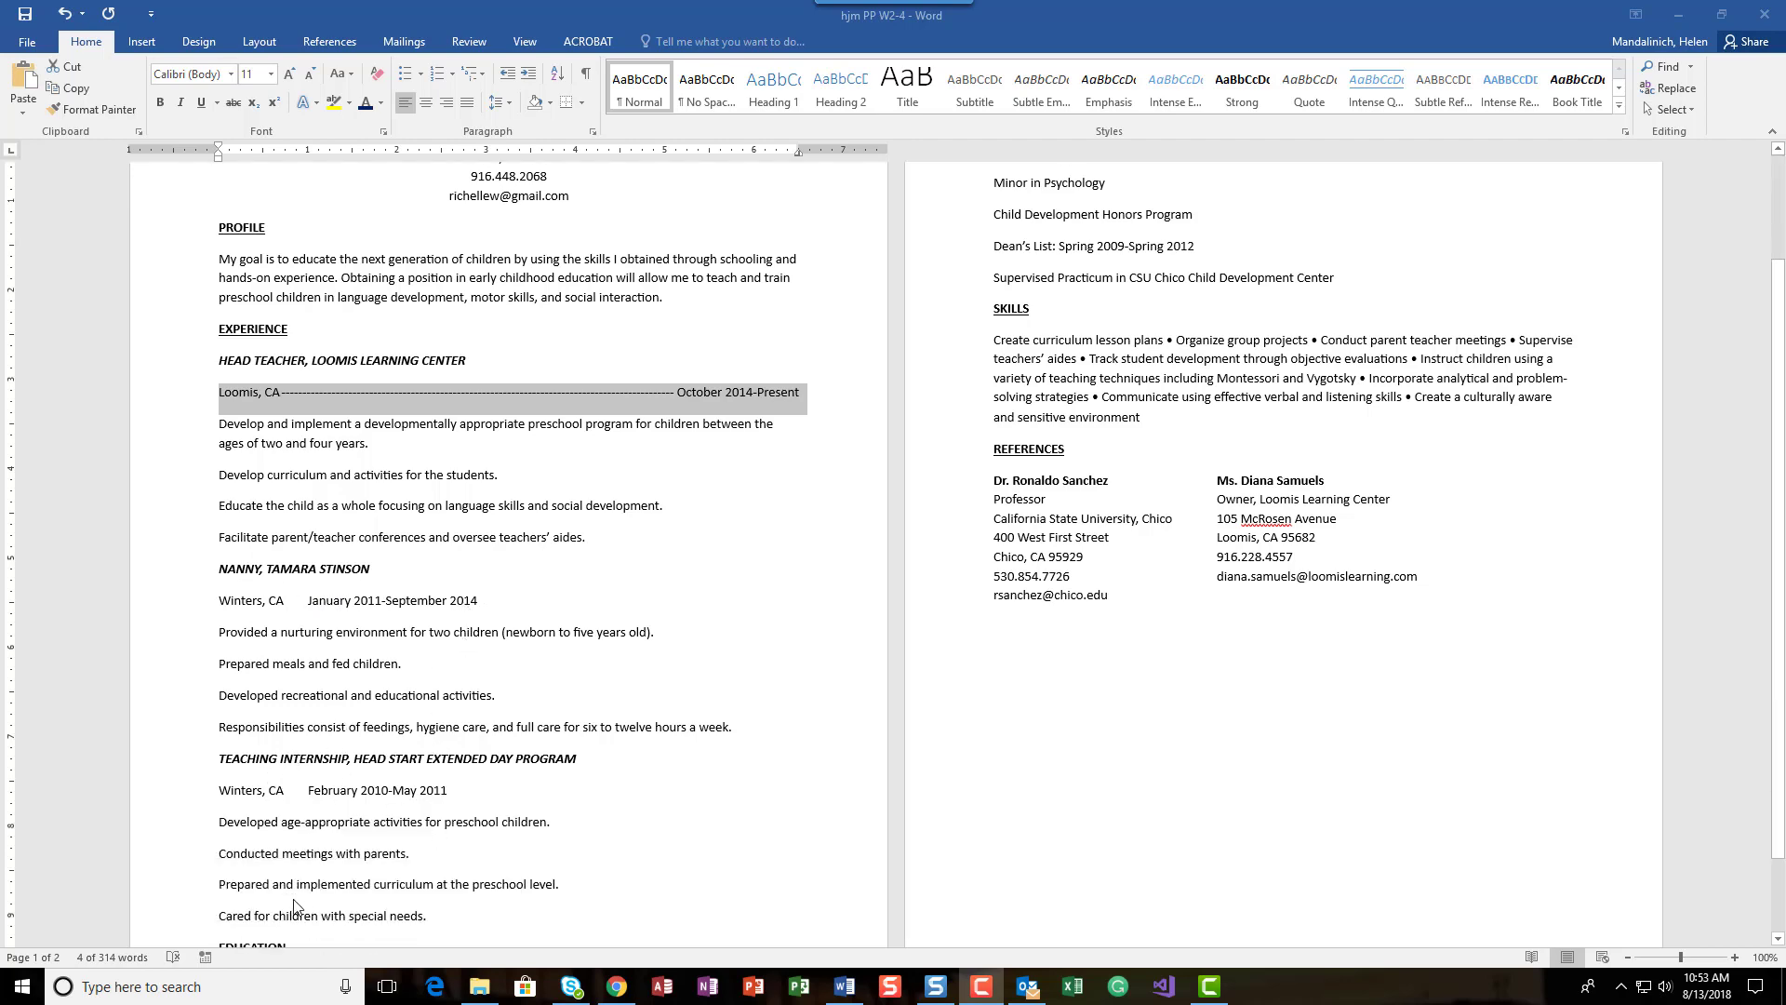
{"action": "scroll", "coordinate": [296, 907], "scroll_direction": "up", "scroll_amount": 3}
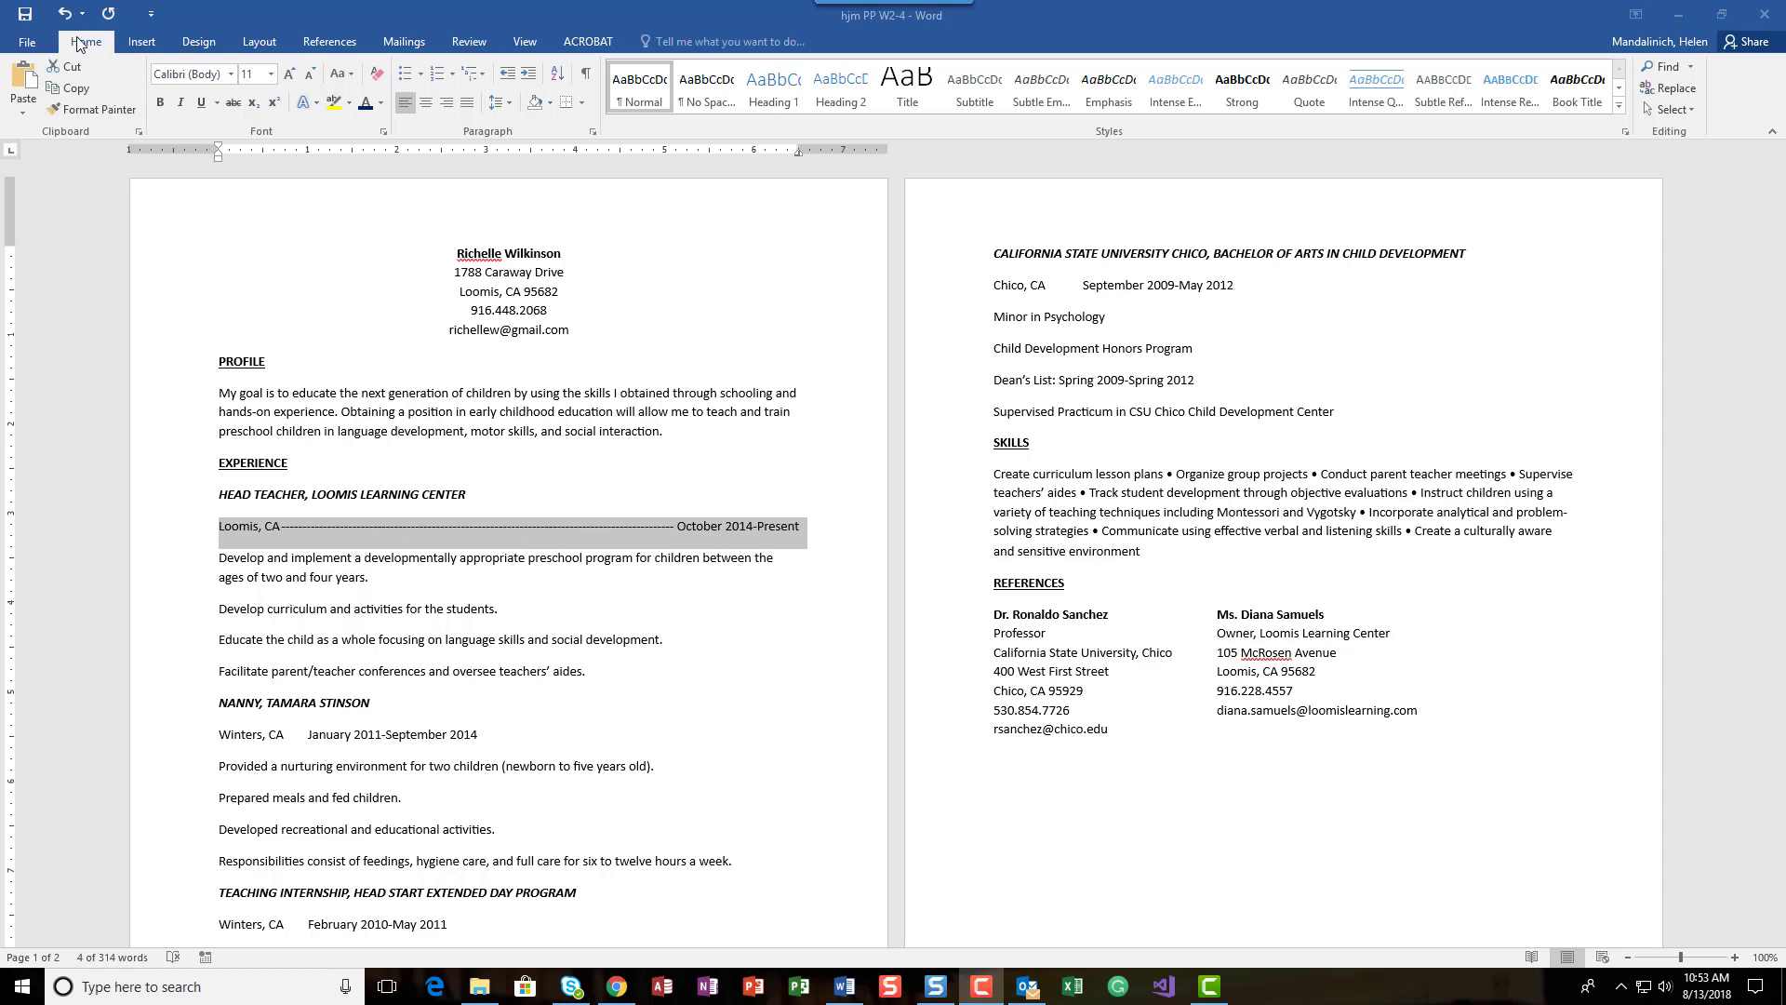
{"action": "left_click", "coordinate": [96, 110]}
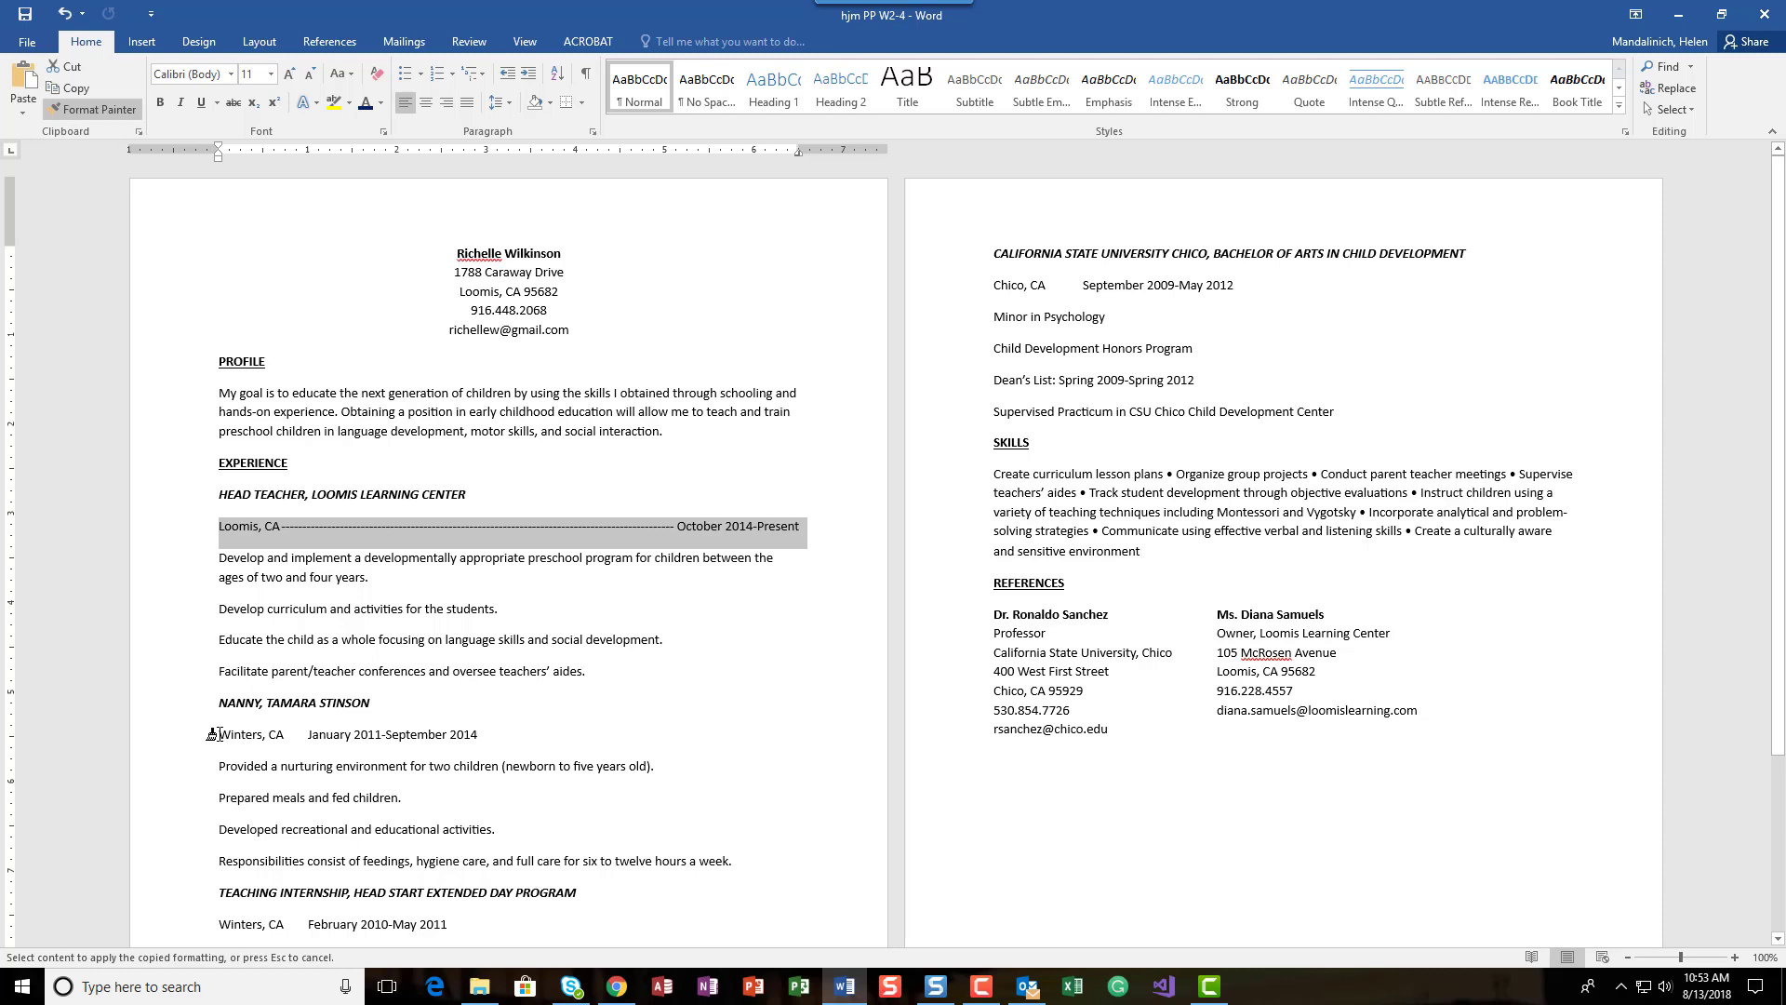
{"action": "left_click_drag", "start_coordinate": [218, 734], "coordinate": [483, 734]}
Step: Try to copy the Loomis, CA line's formatting onto the Teaching Internship location and date line, and undo the attempt
{"action": "scroll", "coordinate": [282, 625], "scroll_direction": "down", "scroll_amount": 1}
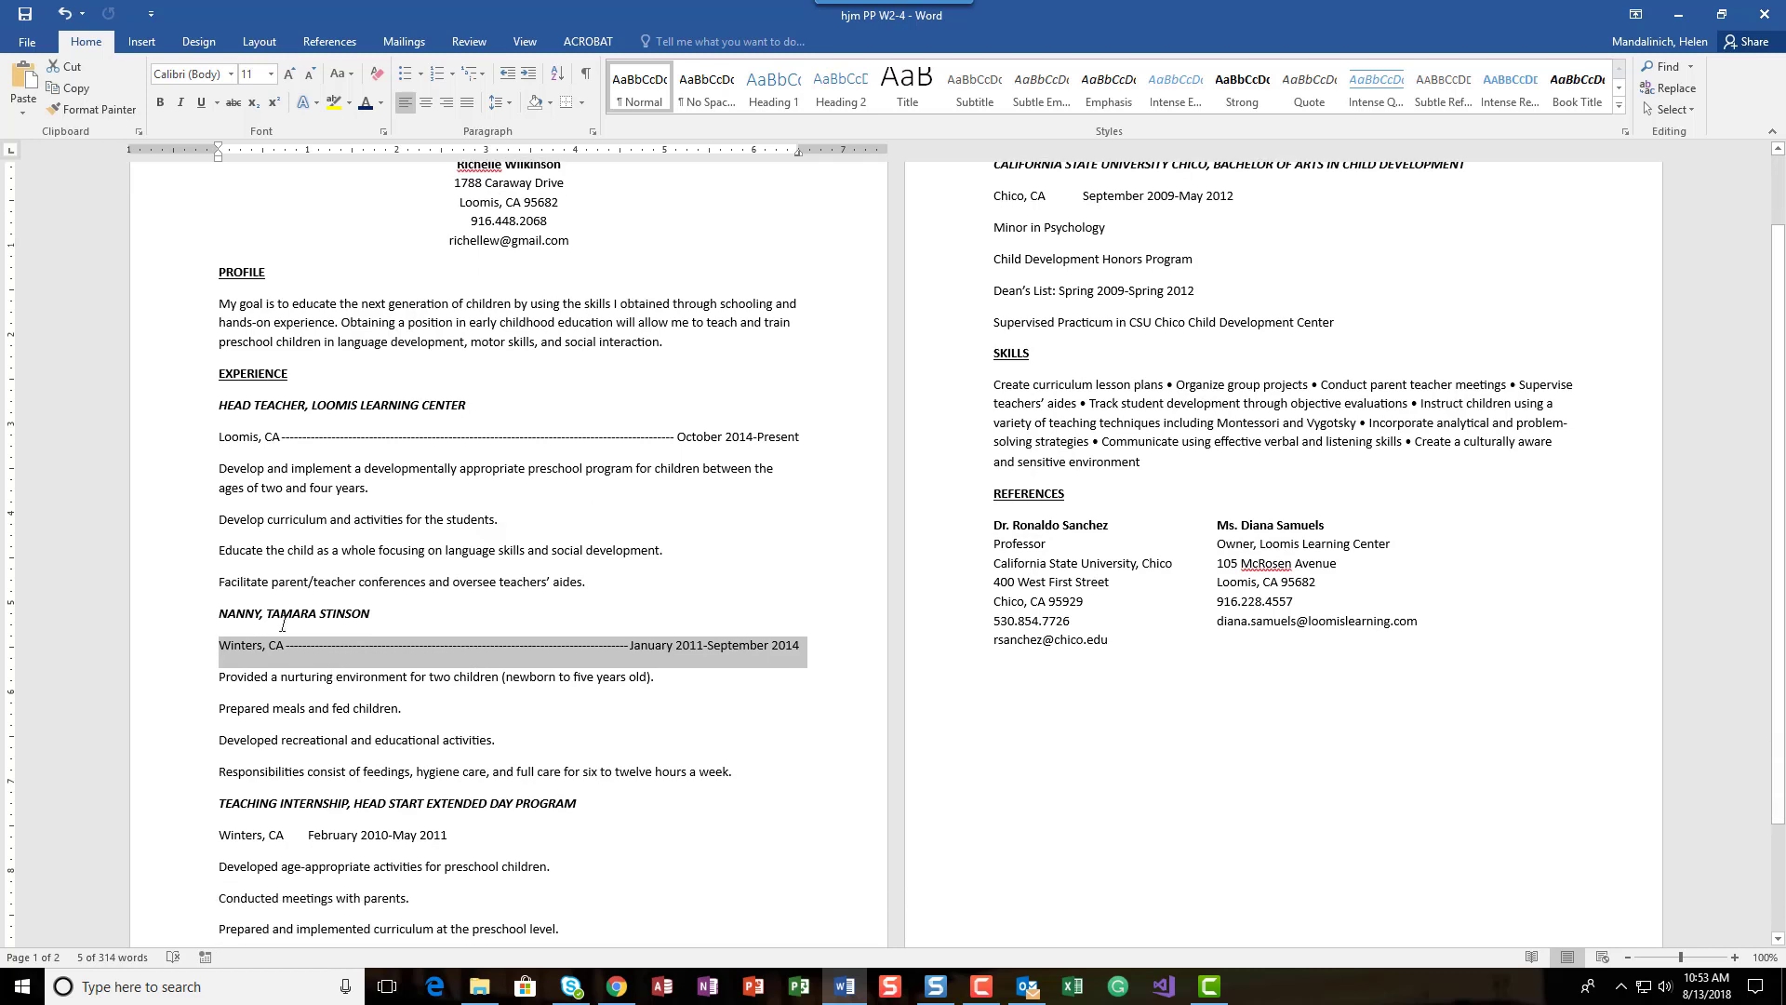
{"action": "scroll", "coordinate": [275, 672], "scroll_direction": "down", "scroll_amount": 2}
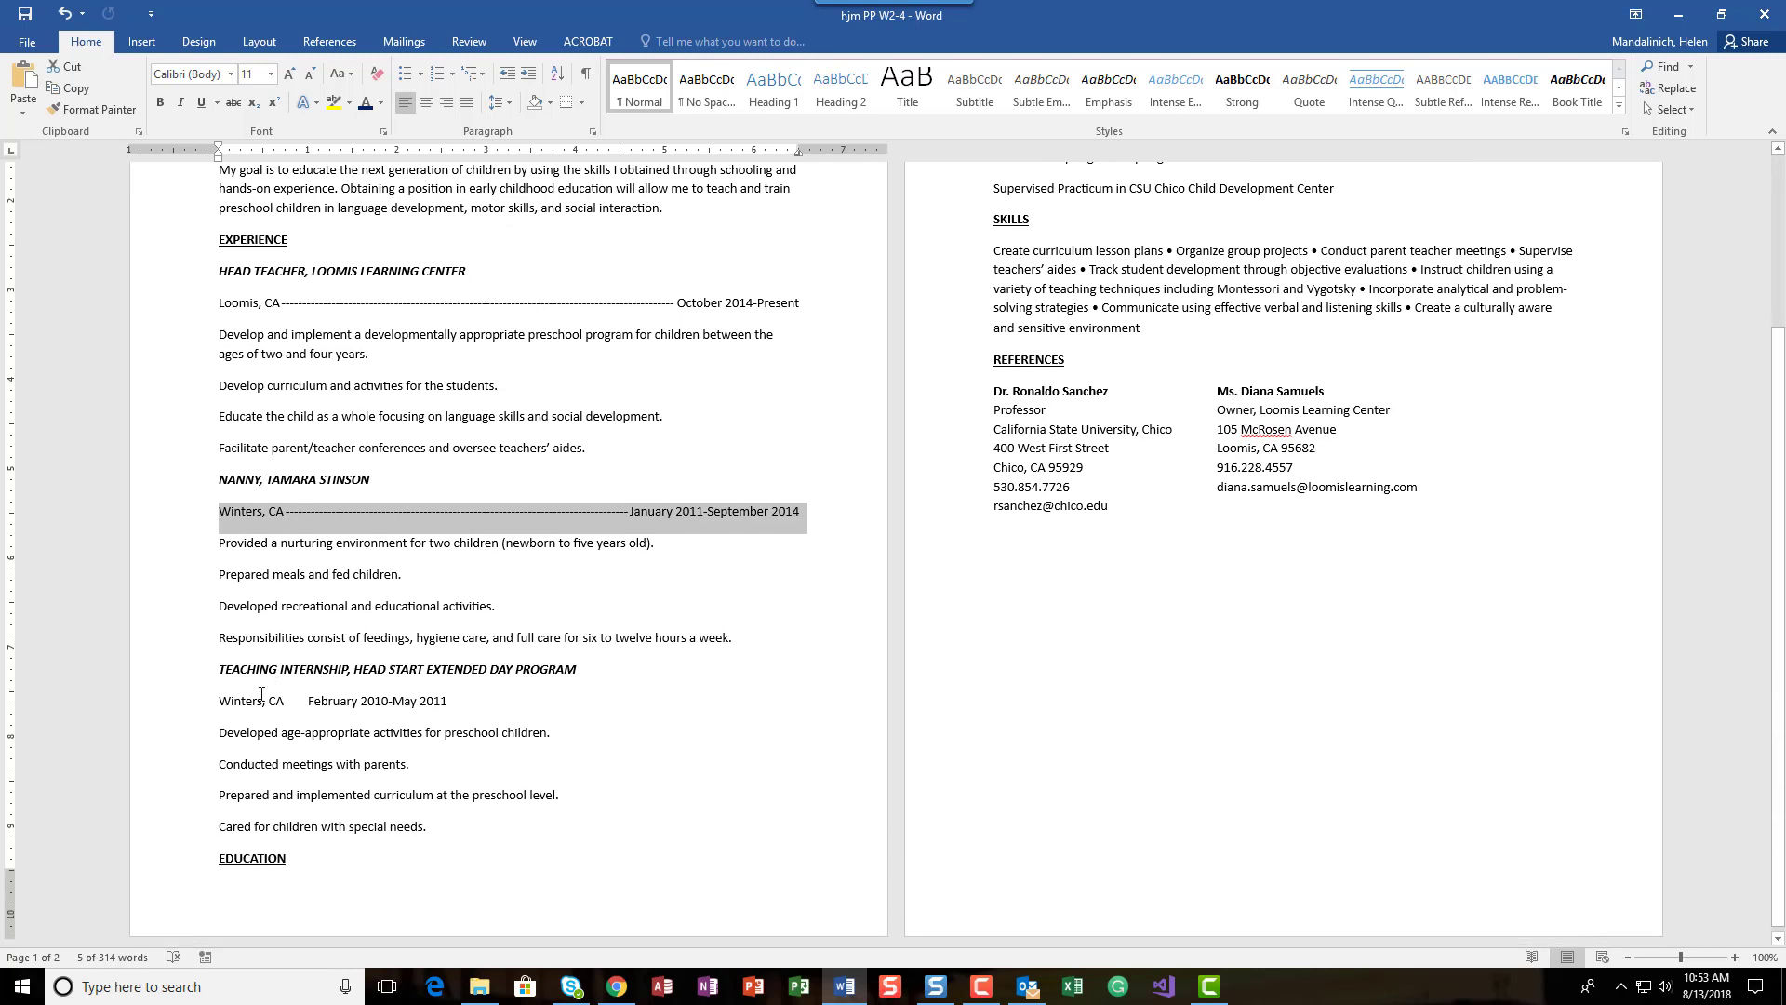
{"action": "left_click_drag", "start_coordinate": [217, 700], "coordinate": [443, 702]}
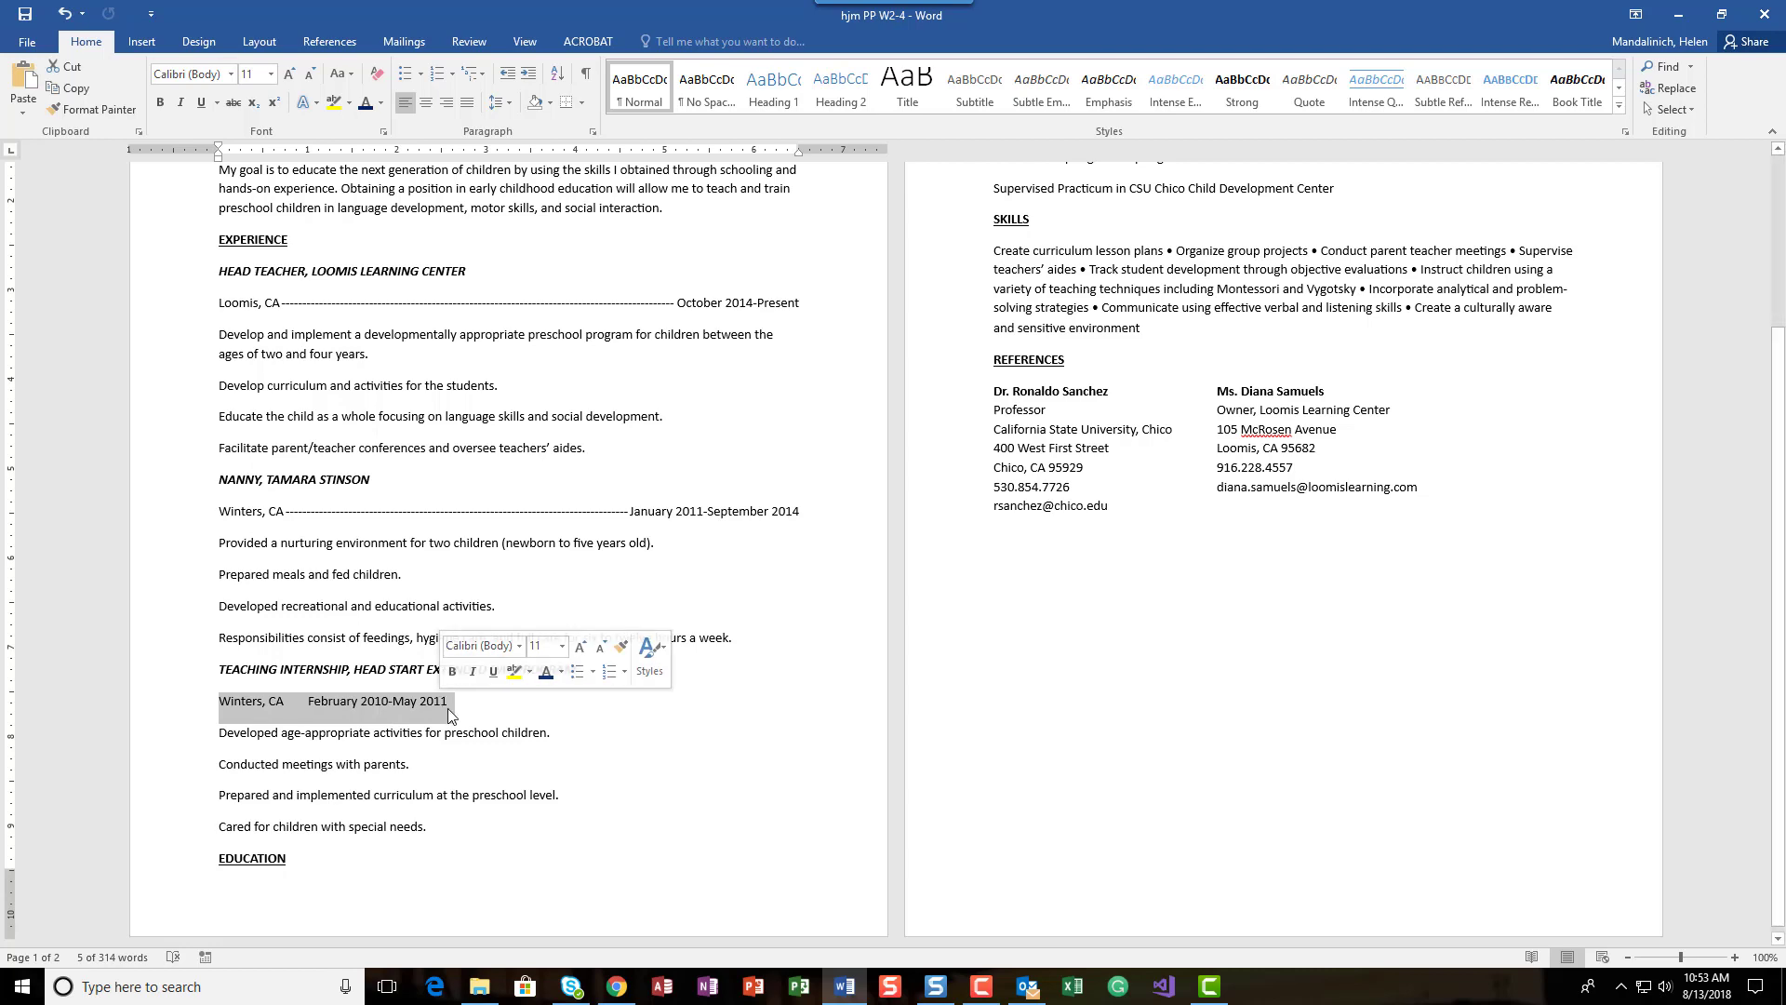
{"action": "scroll", "coordinate": [304, 626], "scroll_direction": "up", "scroll_amount": 3}
{"action": "mouse_move", "coordinate": [220, 527]}
{"action": "left_mouse_down"}
{"action": "mouse_move", "coordinate": [820, 508]}
{"action": "mouse_move", "coordinate": [406, 550]}
{"action": "mouse_move", "coordinate": [229, 524]}
{"action": "left_mouse_up"}
{"action": "left_click", "coordinate": [820, 508]}
{"action": "left_click", "coordinate": [60, 115]}
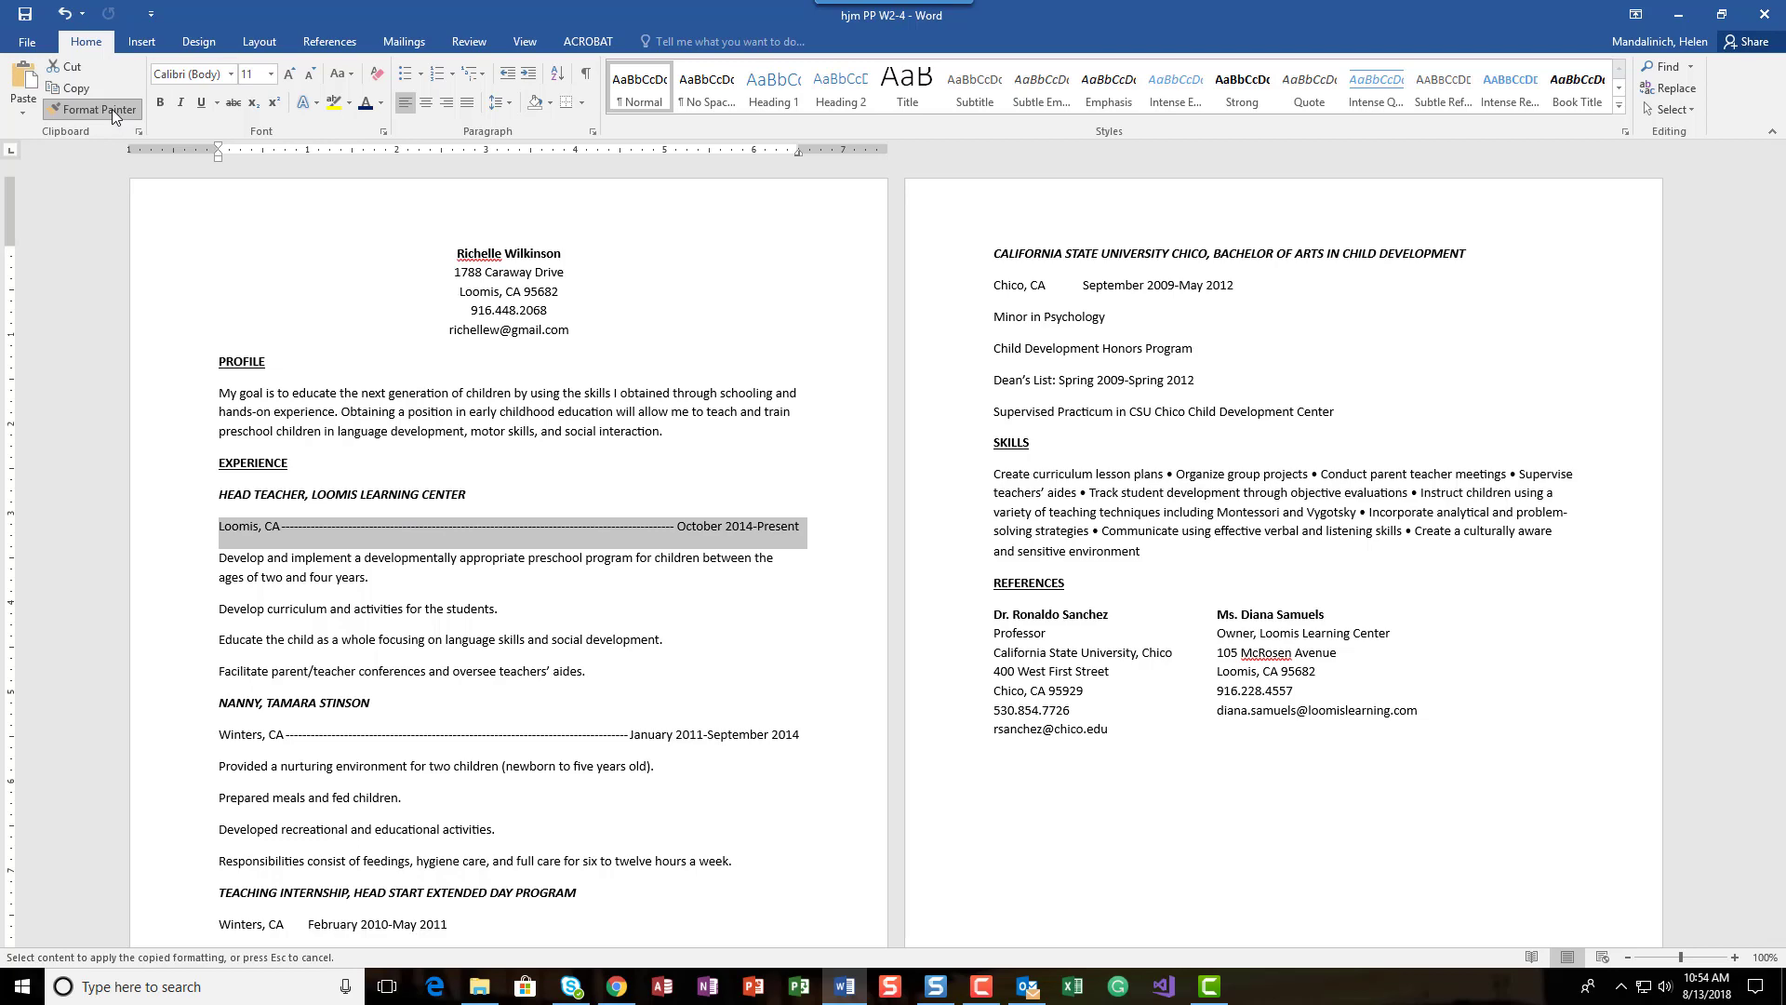
{"action": "scroll", "coordinate": [373, 684], "scroll_direction": "down", "scroll_amount": 2}
{"action": "scroll", "coordinate": [373, 684], "scroll_direction": "down", "scroll_amount": 3}
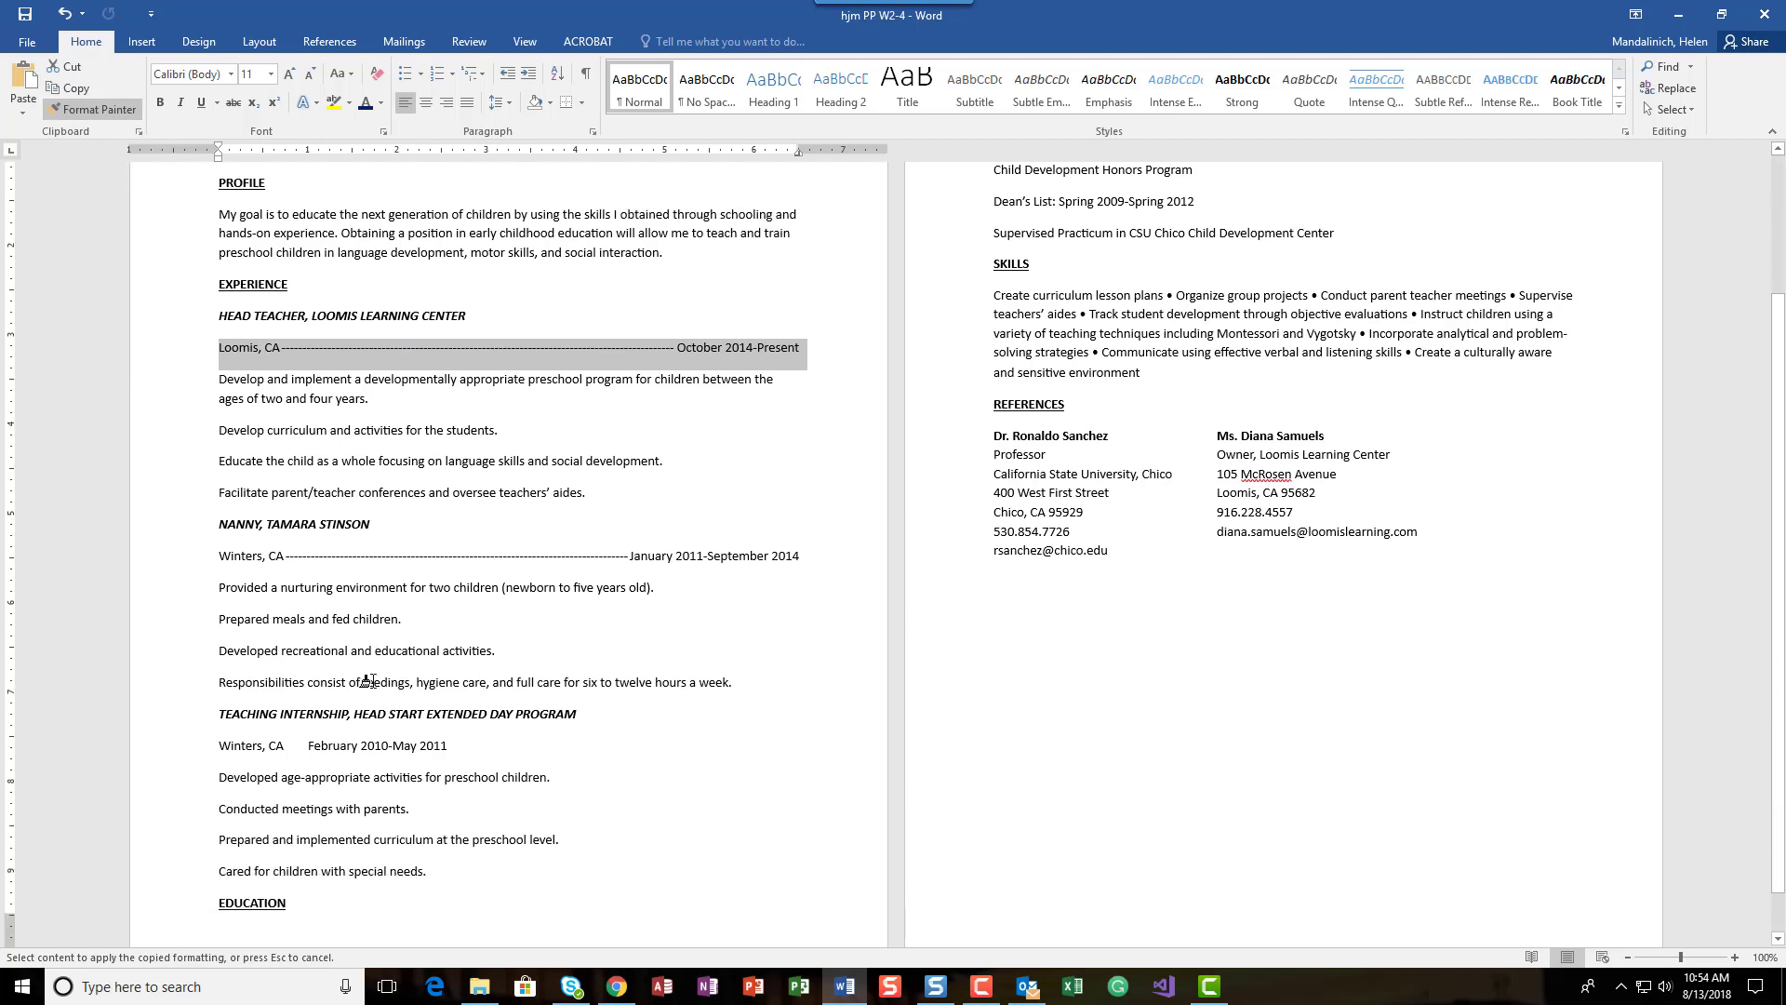
{"action": "left_click_drag", "start_coordinate": [230, 700], "coordinate": [467, 700]}
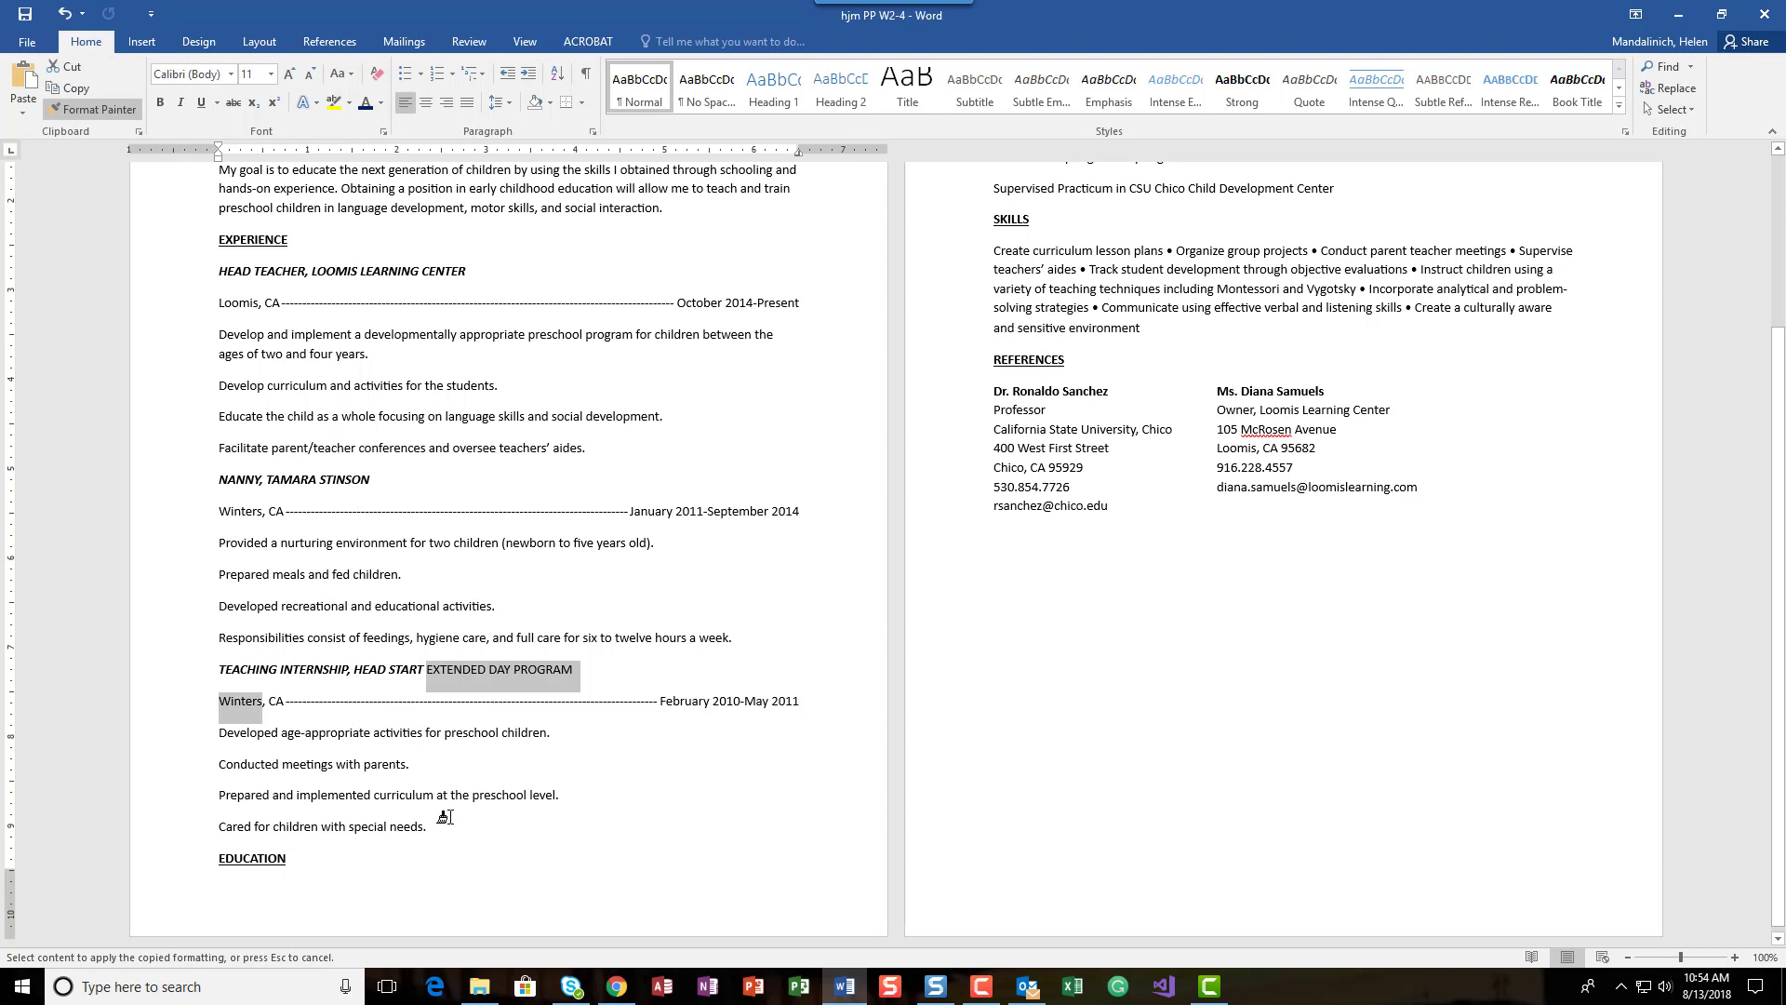
{"action": "left_click", "coordinate": [64, 13]}
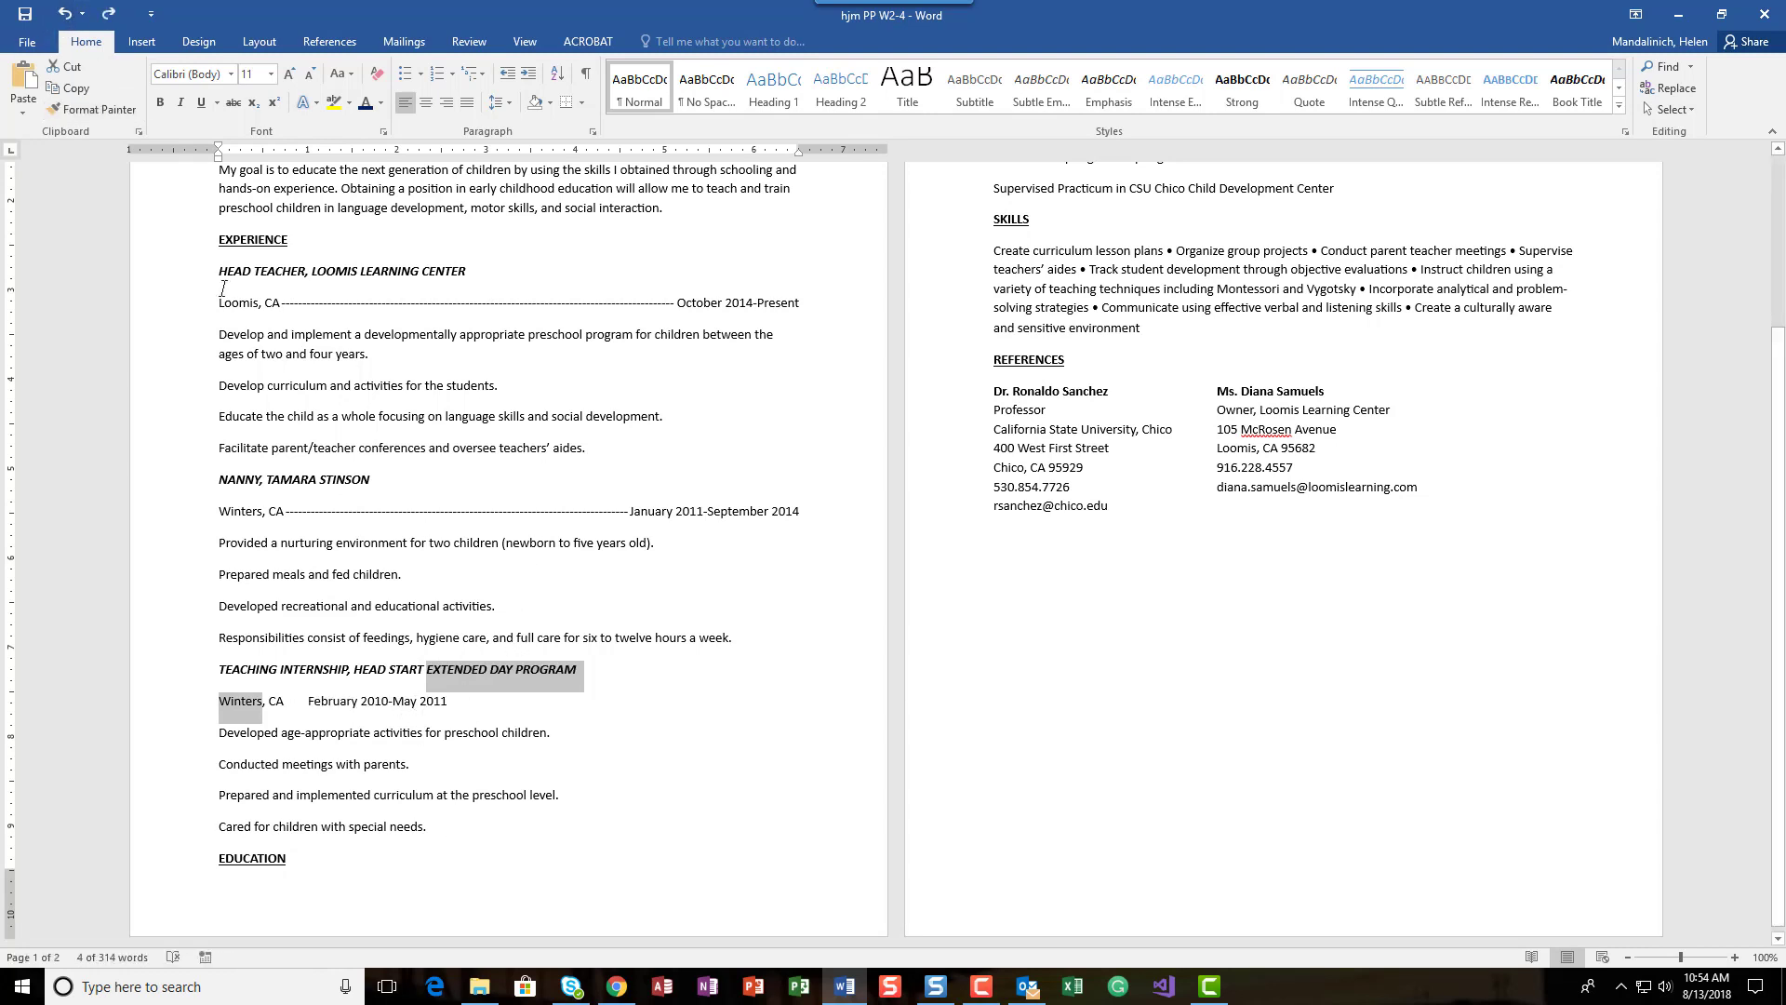
Step: Use a locked Format Painter to copy the Loomis, CA line's formatting onto the February 2010-May 2011 and Chico, CA date lines
{"action": "left_click_drag", "start_coordinate": [219, 303], "coordinate": [808, 302]}
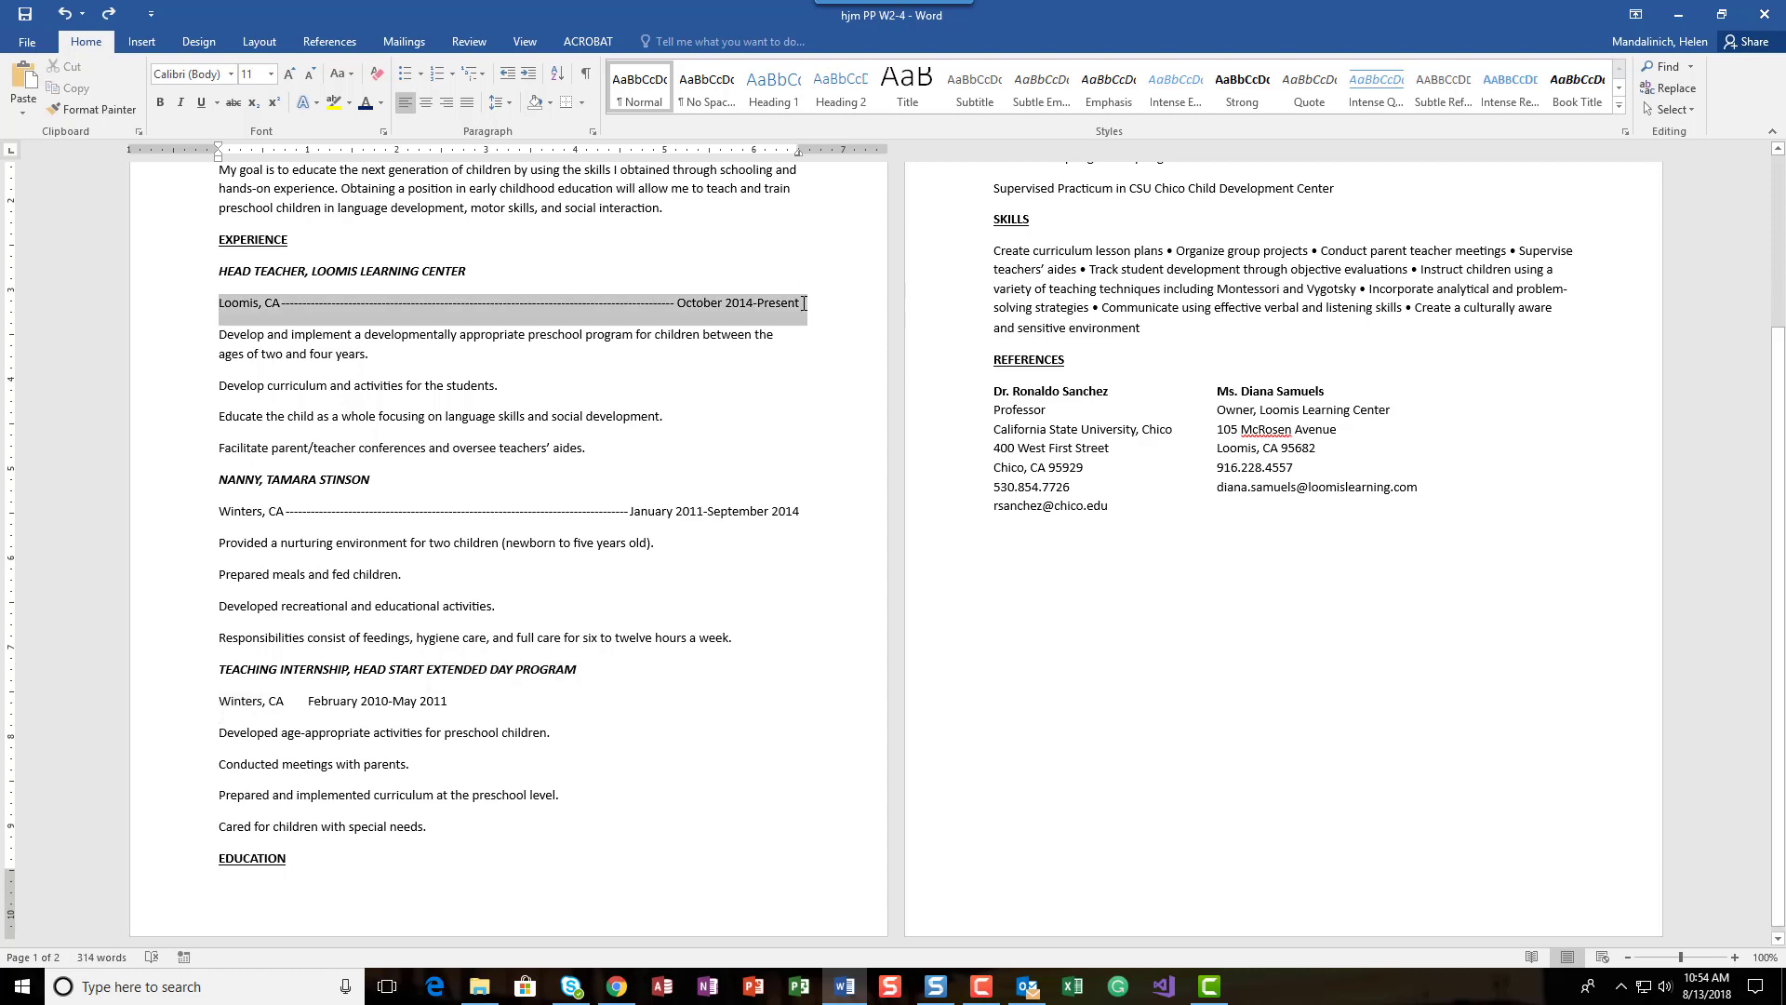
{"action": "left_click", "coordinate": [94, 109]}
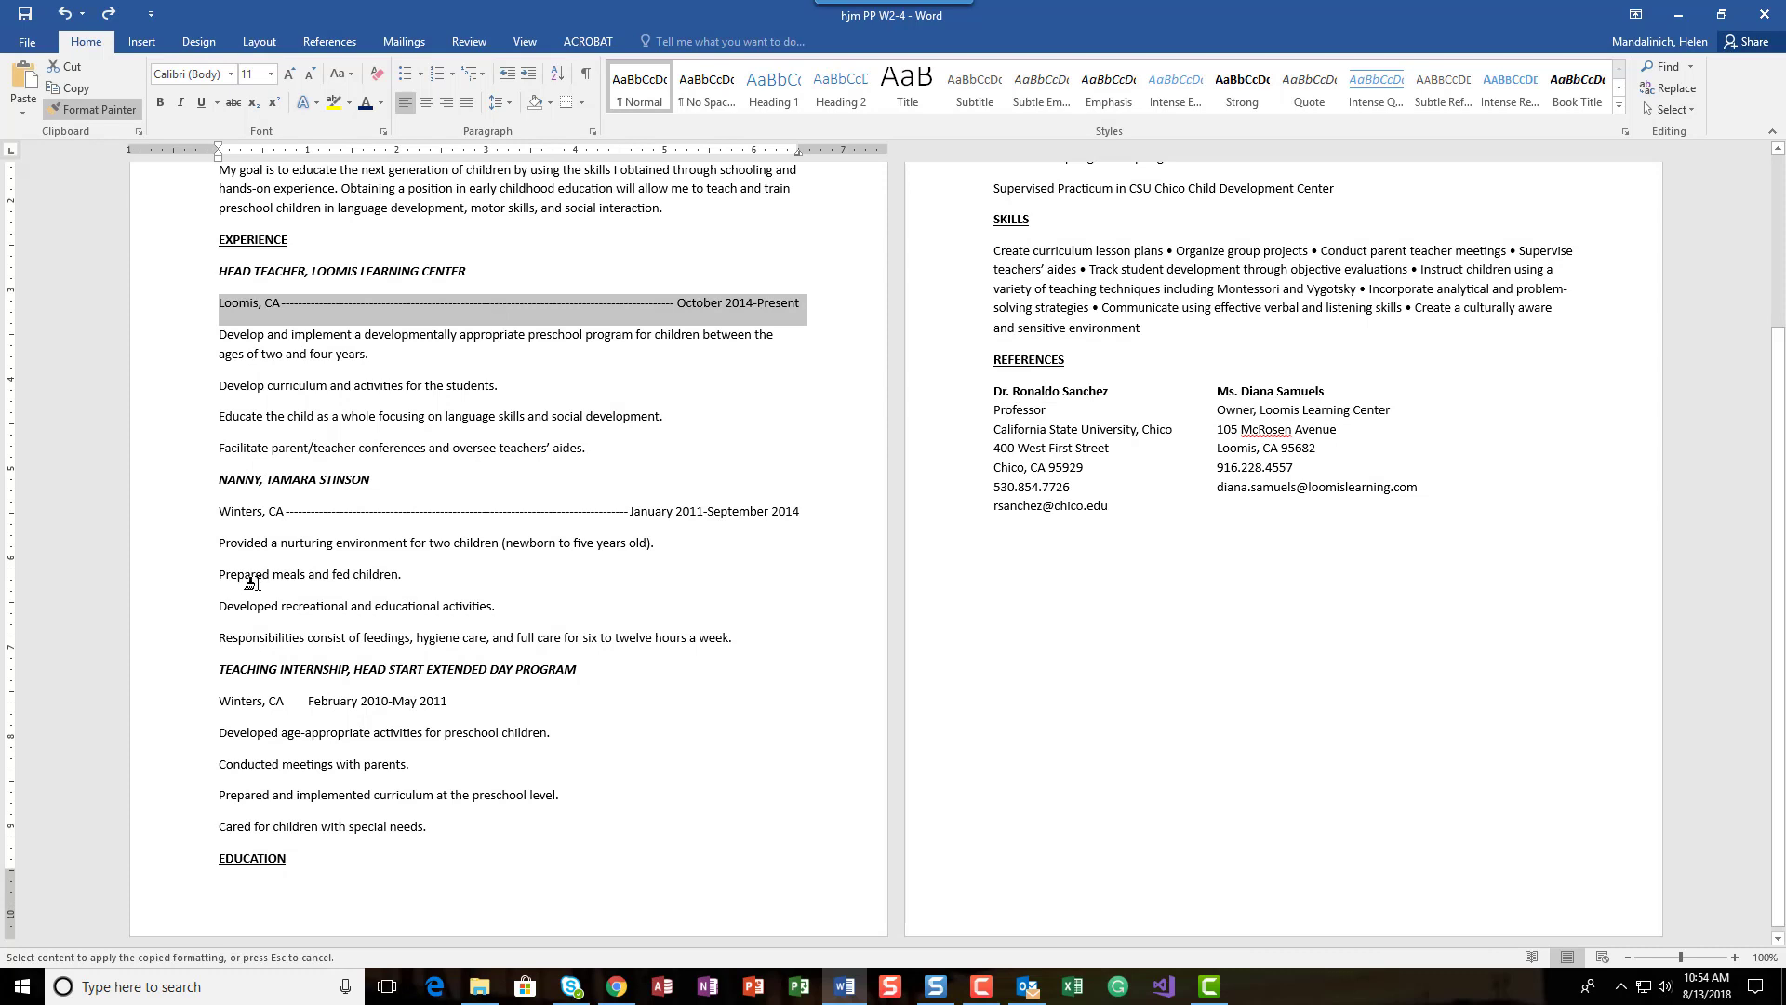
{"action": "mouse_move", "coordinate": [220, 699]}
{"action": "left_mouse_down"}
{"action": "mouse_move", "coordinate": [328, 698]}
{"action": "mouse_move", "coordinate": [395, 670]}
{"action": "mouse_move", "coordinate": [449, 707]}
{"action": "left_mouse_up"}
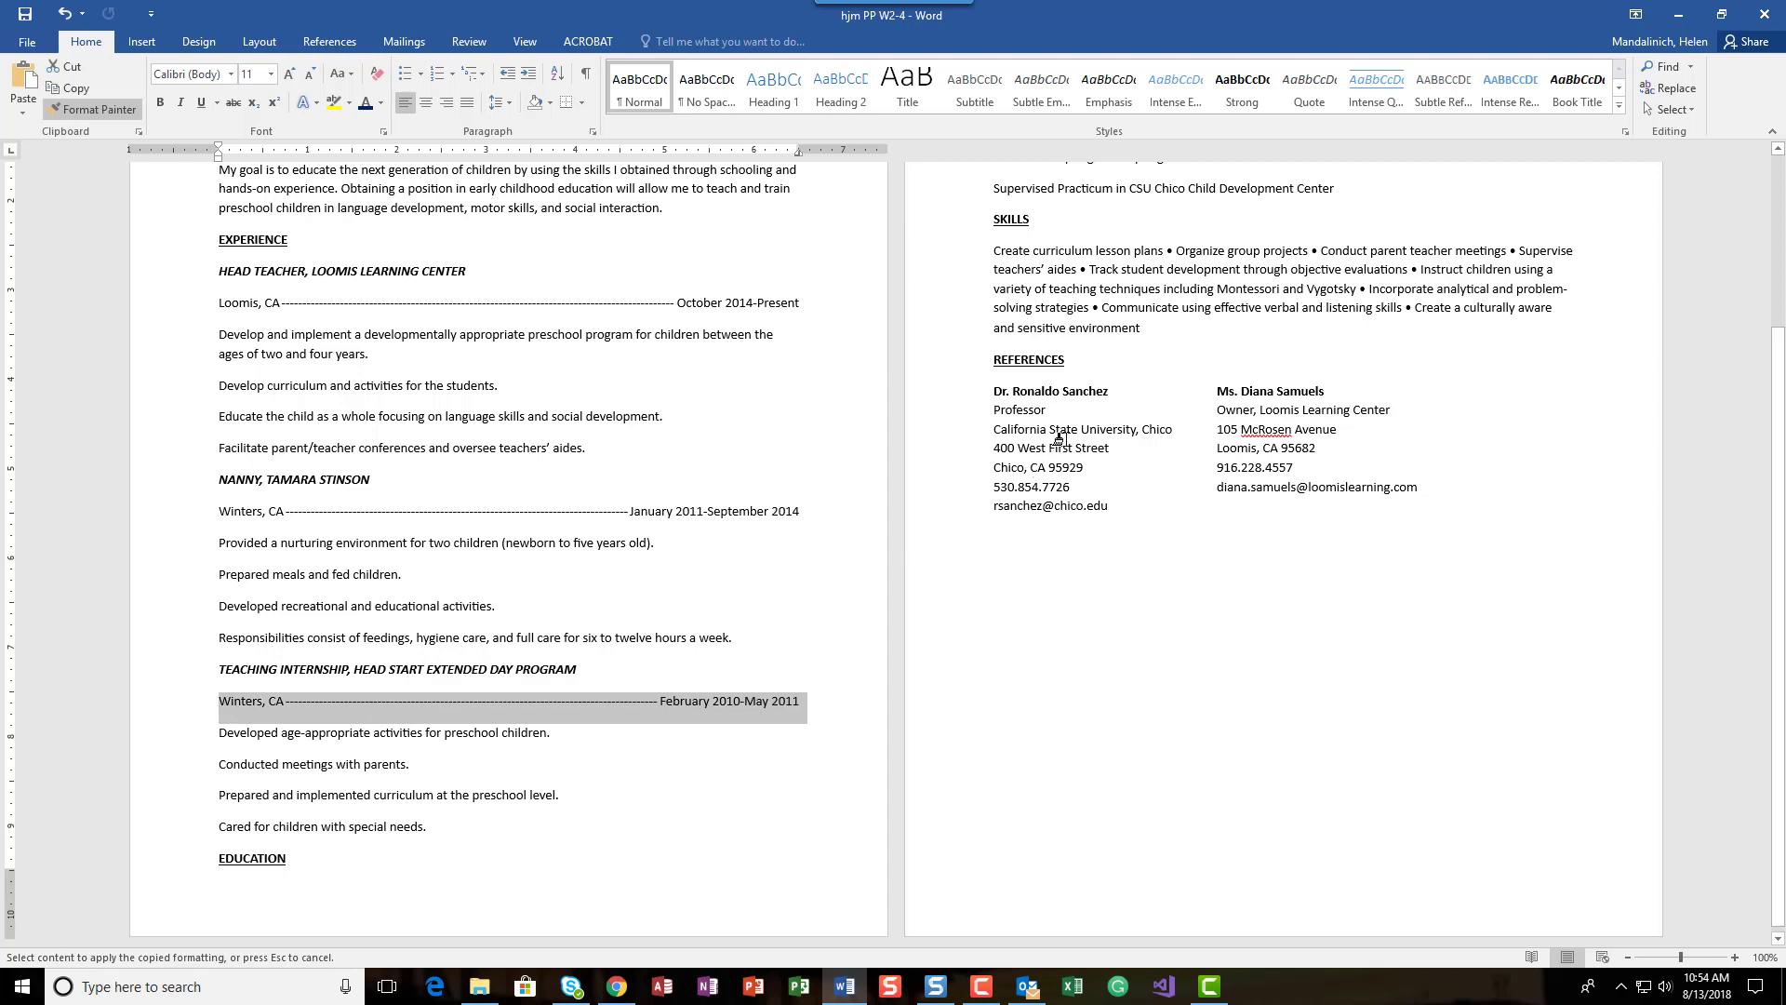
{"action": "scroll", "coordinate": [1059, 437], "scroll_direction": "up", "scroll_amount": 4}
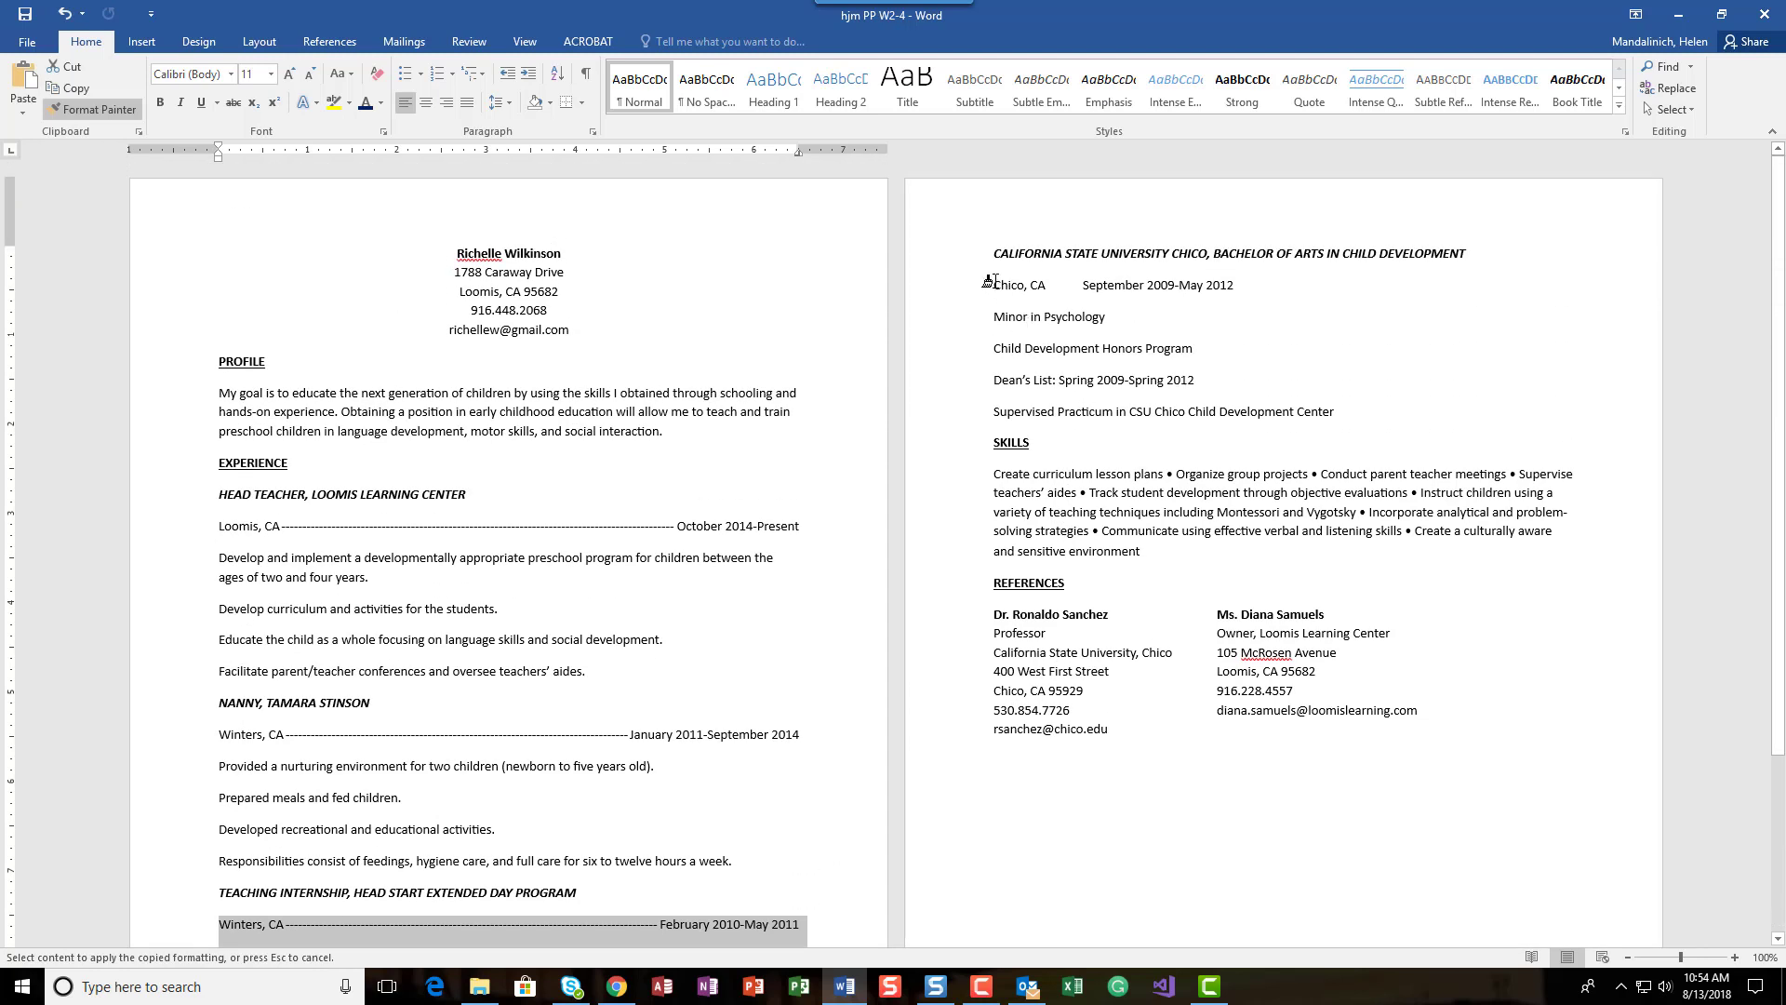
{"action": "left_click_drag", "start_coordinate": [992, 284], "coordinate": [1232, 294]}
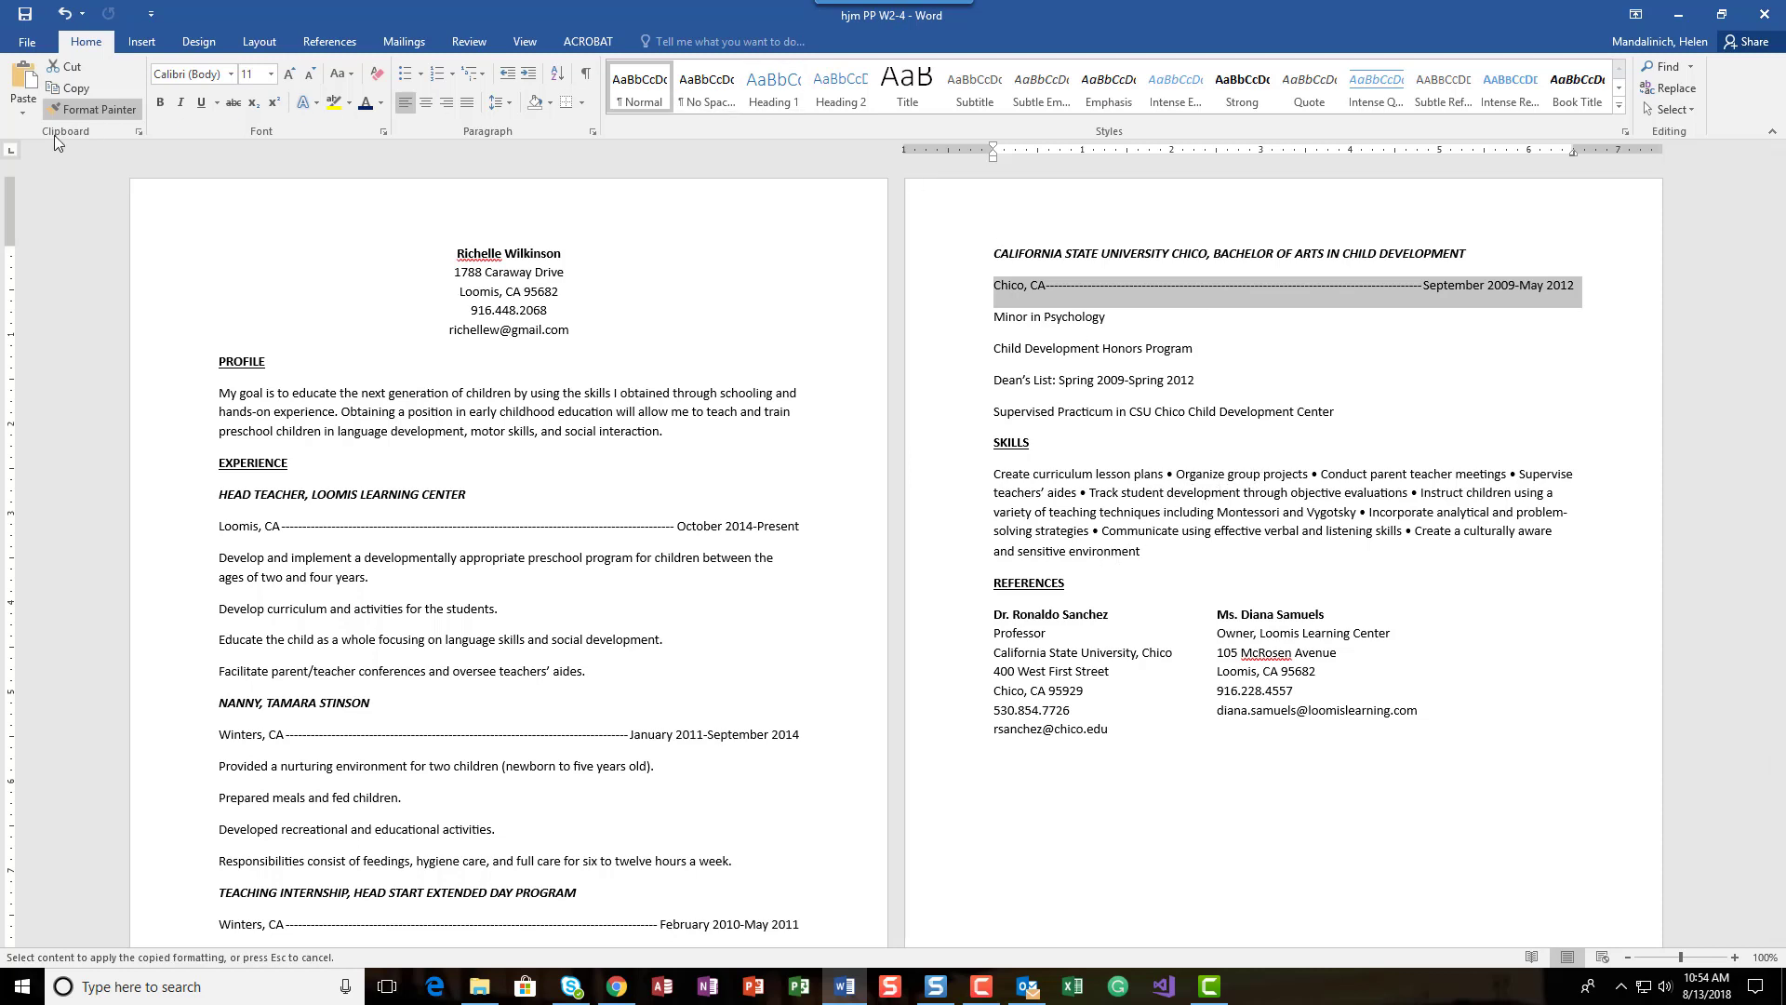
{"action": "left_click", "coordinate": [76, 110]}
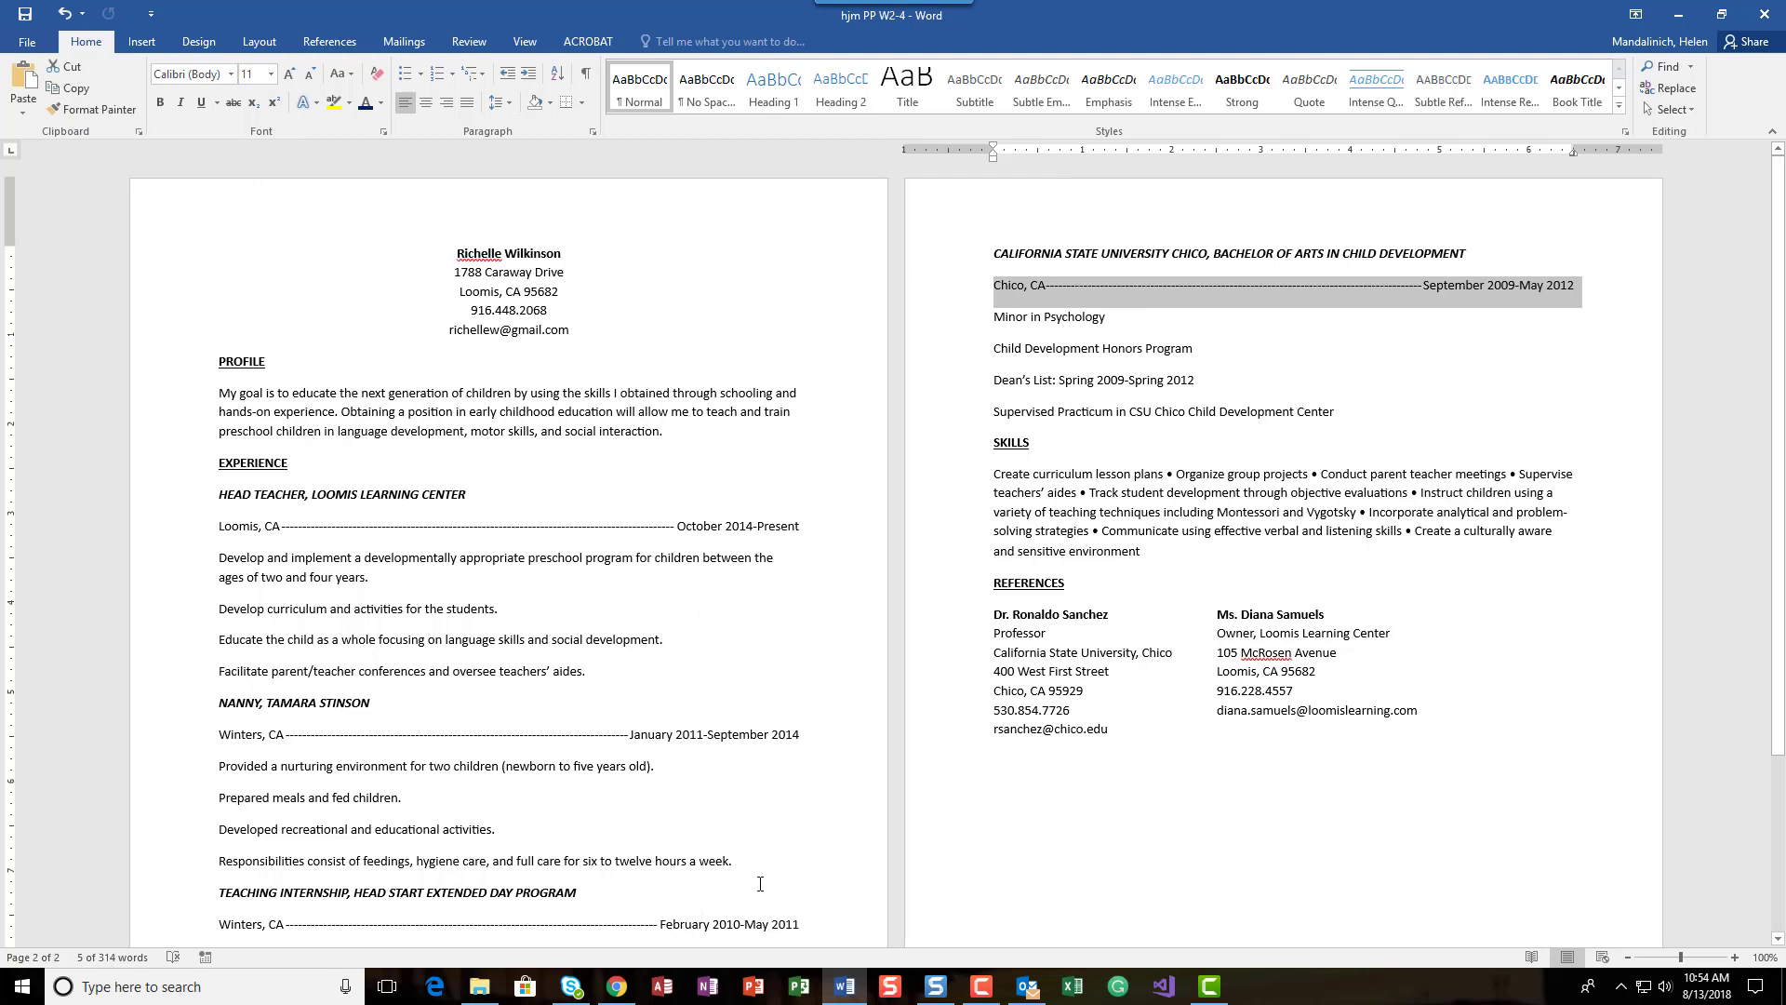
Step: Clear the 2.5" tab stop from the two-column contact lines under REFERENCES
{"action": "scroll", "coordinate": [317, 313], "scroll_direction": "down", "scroll_amount": 3}
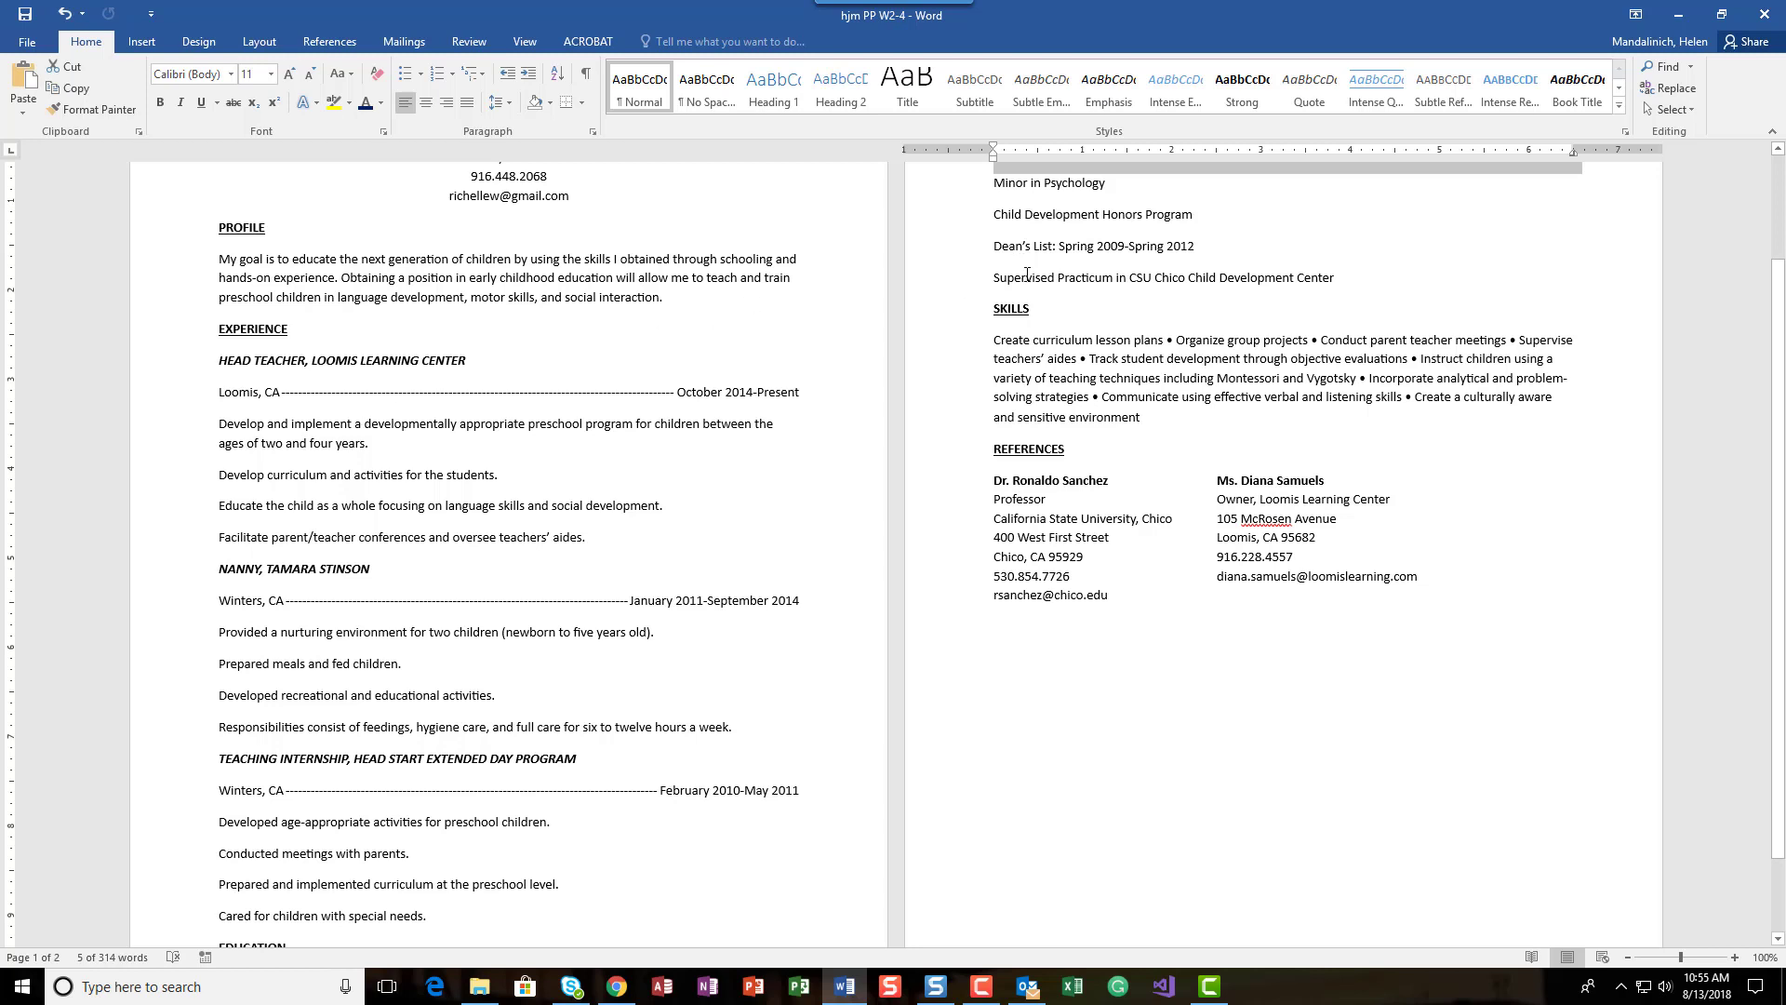
{"action": "scroll", "coordinate": [1024, 307], "scroll_direction": "up", "scroll_amount": 2}
{"action": "scroll", "coordinate": [1010, 452], "scroll_direction": "down", "scroll_amount": 3}
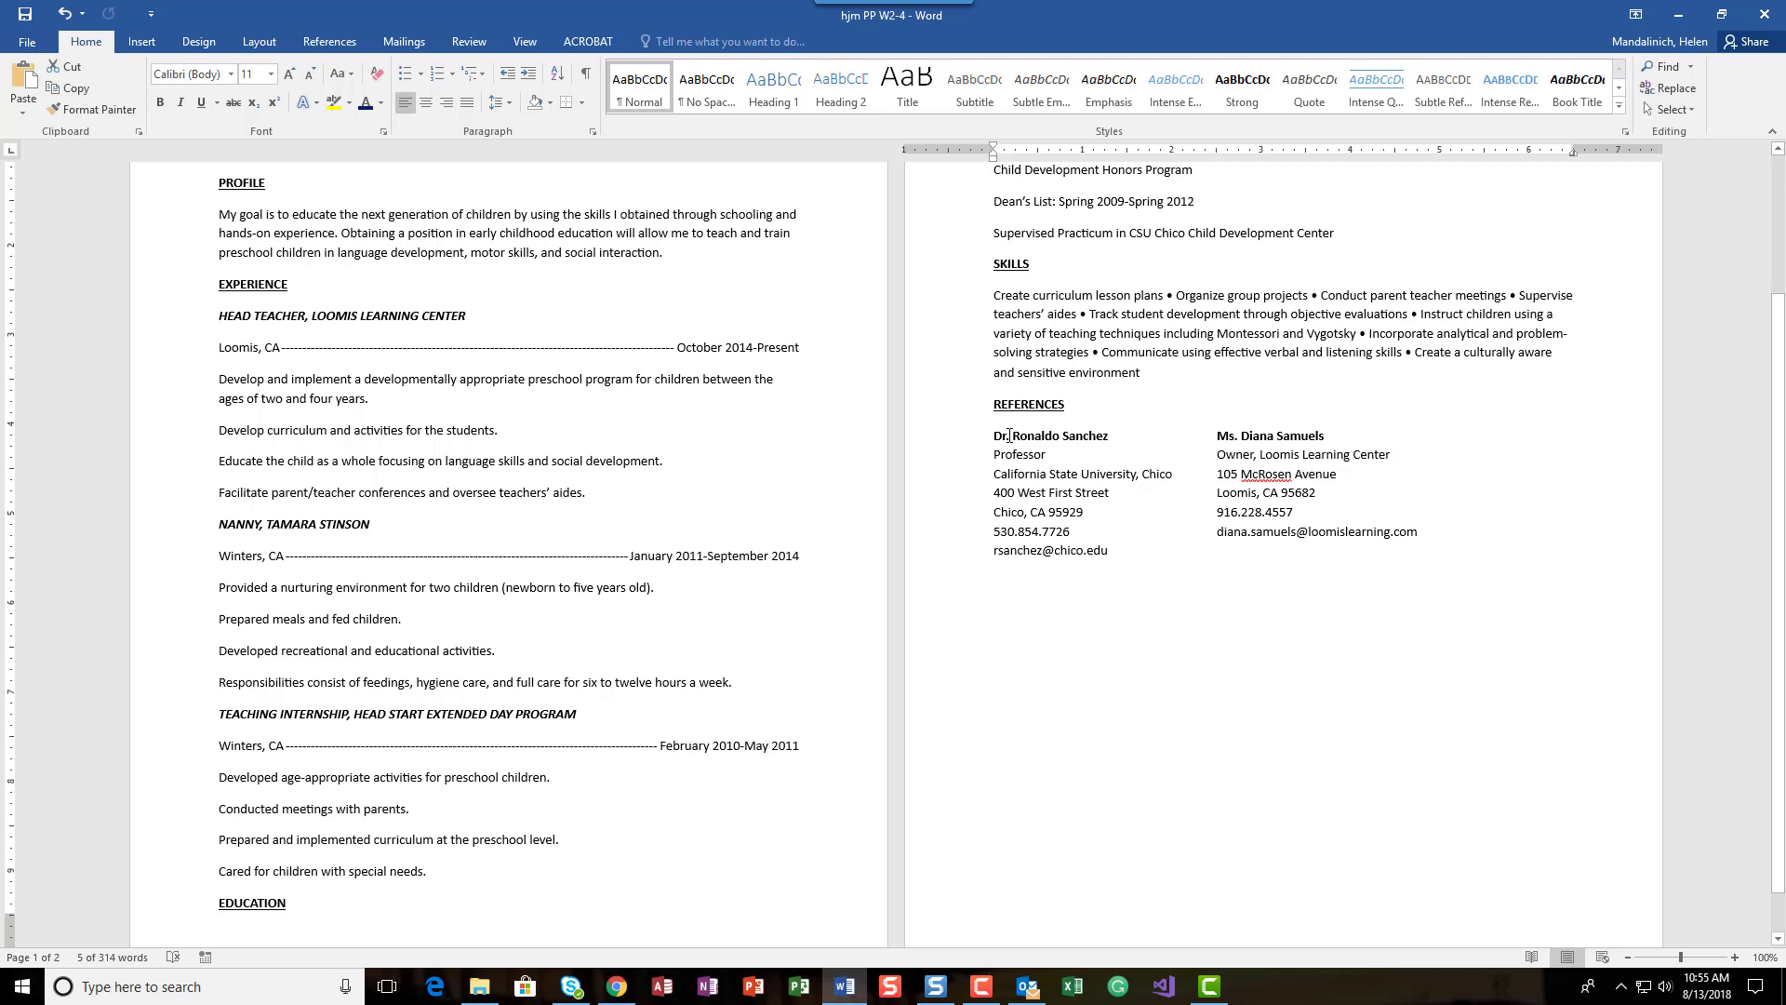
{"action": "left_click", "coordinate": [1010, 435]}
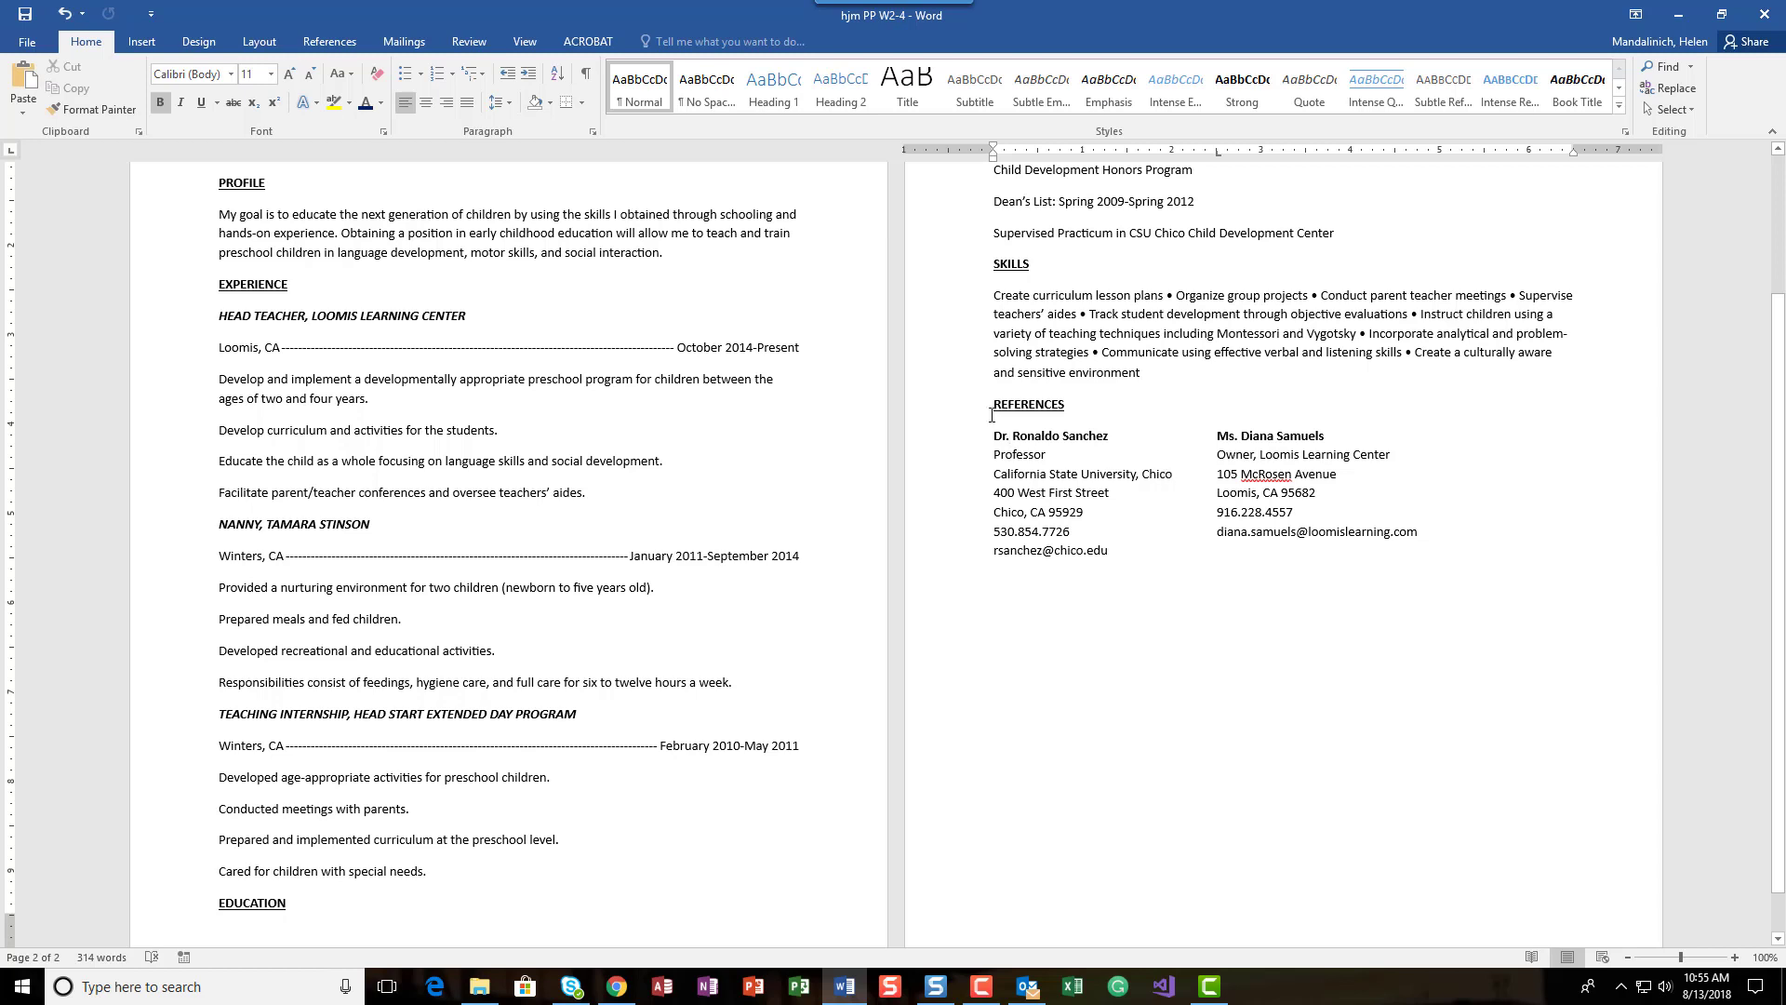
{"action": "left_click_drag", "start_coordinate": [993, 433], "coordinate": [1428, 553]}
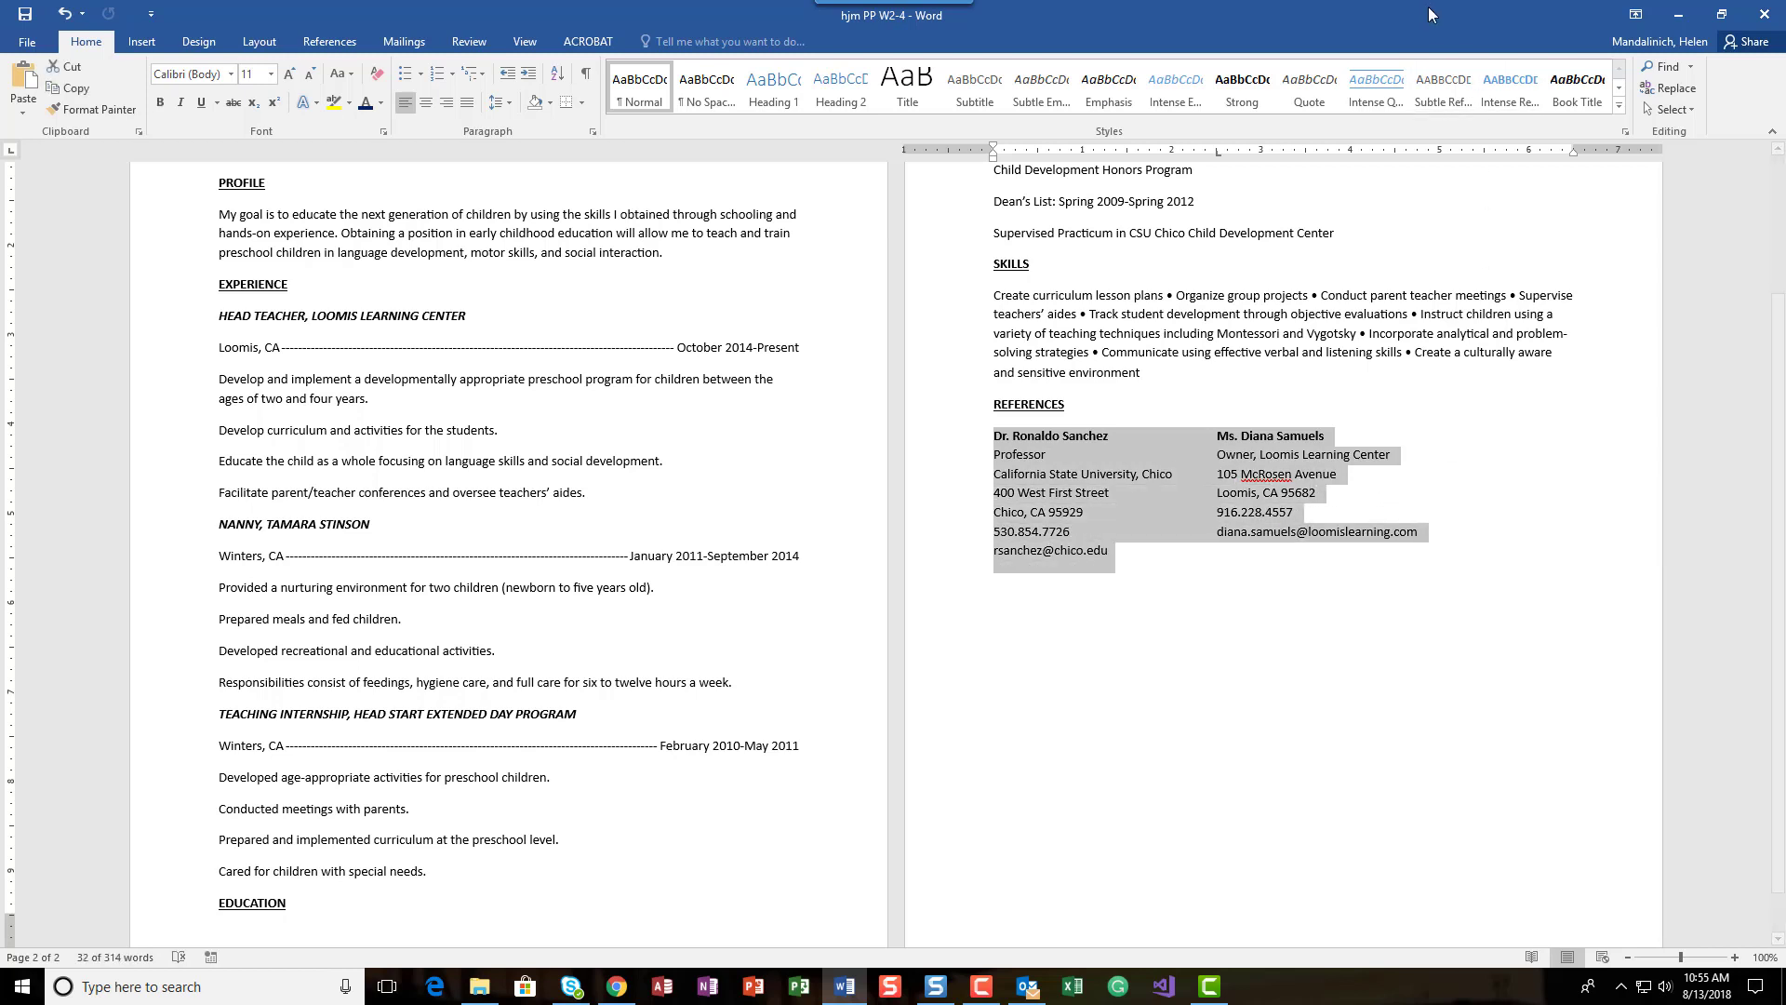
{"action": "left_click", "coordinate": [591, 133]}
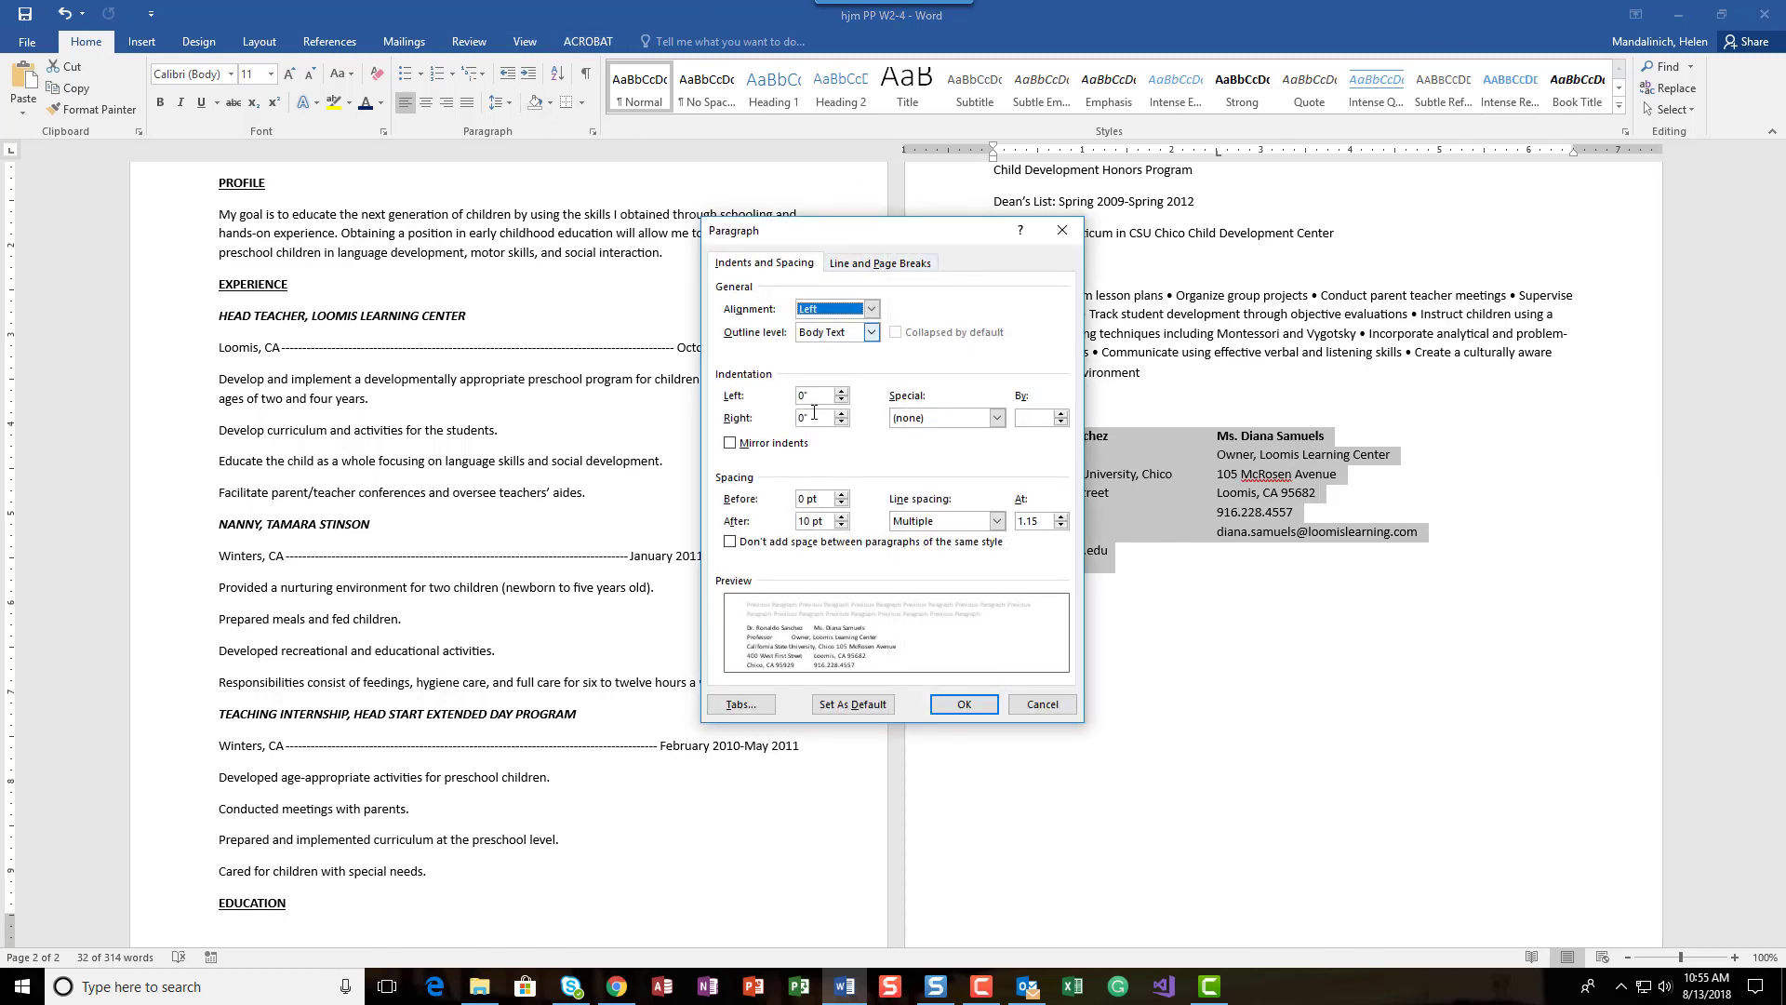
{"action": "left_click", "coordinate": [739, 704]}
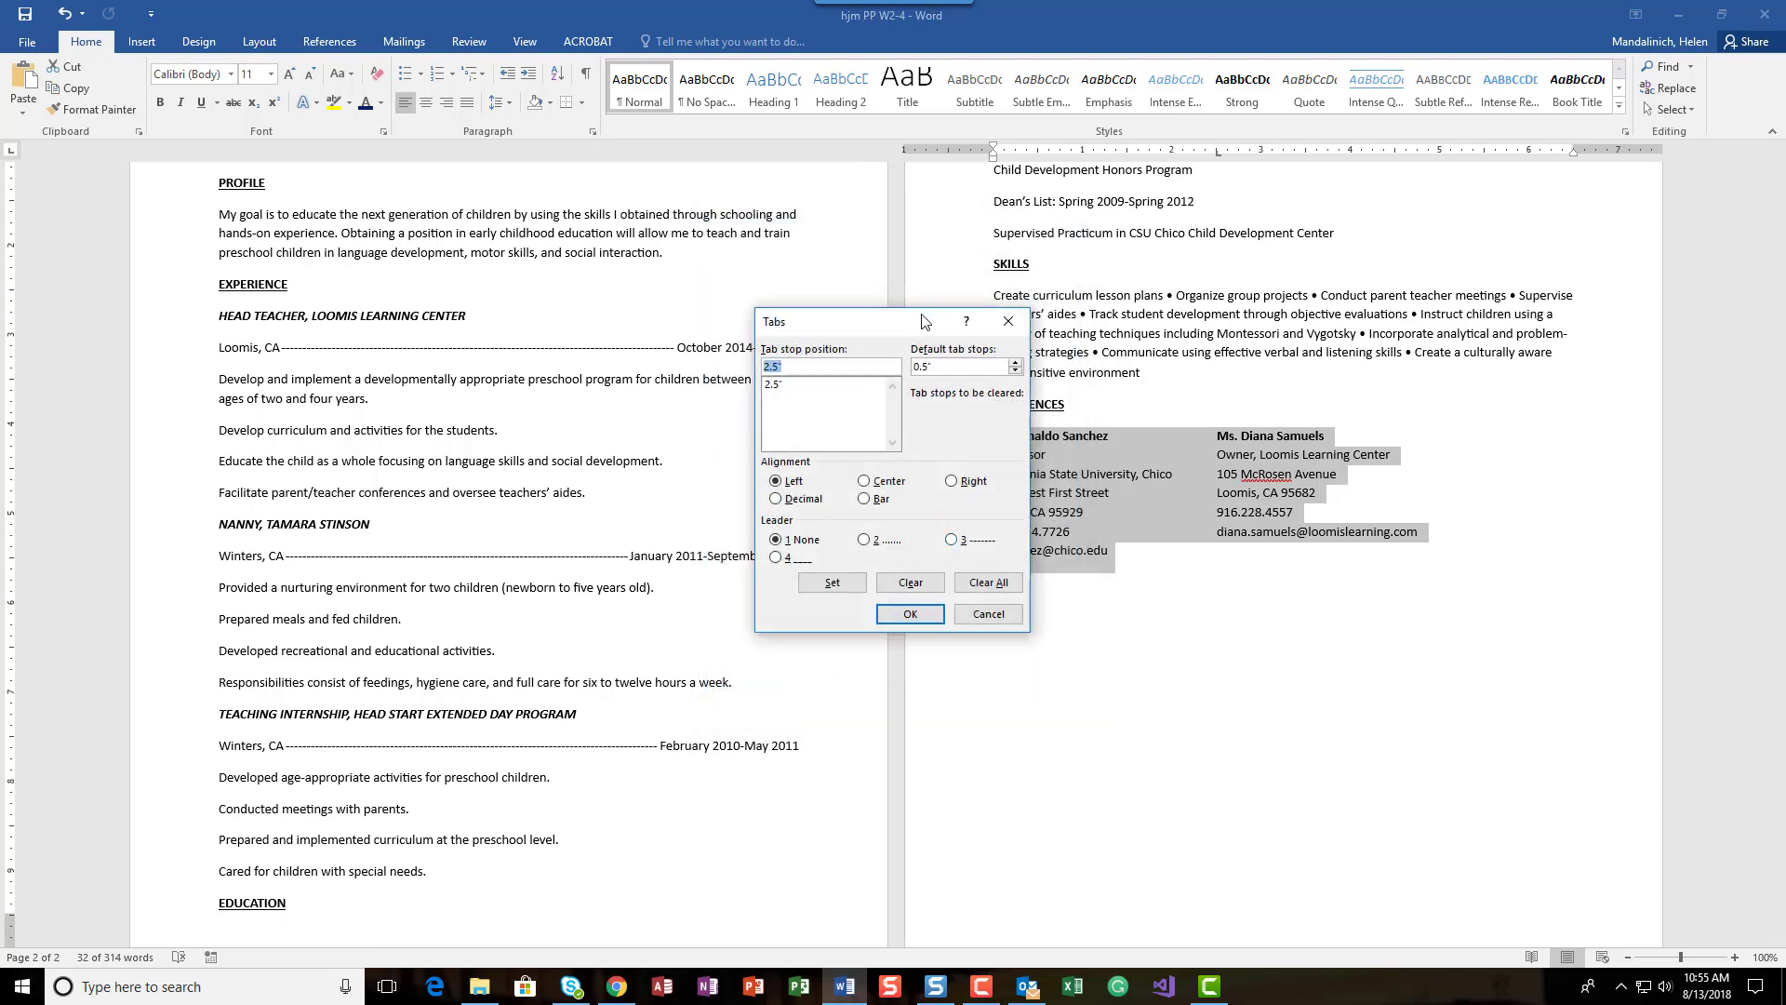
{"action": "left_click_drag", "start_coordinate": [927, 320], "coordinate": [700, 236]}
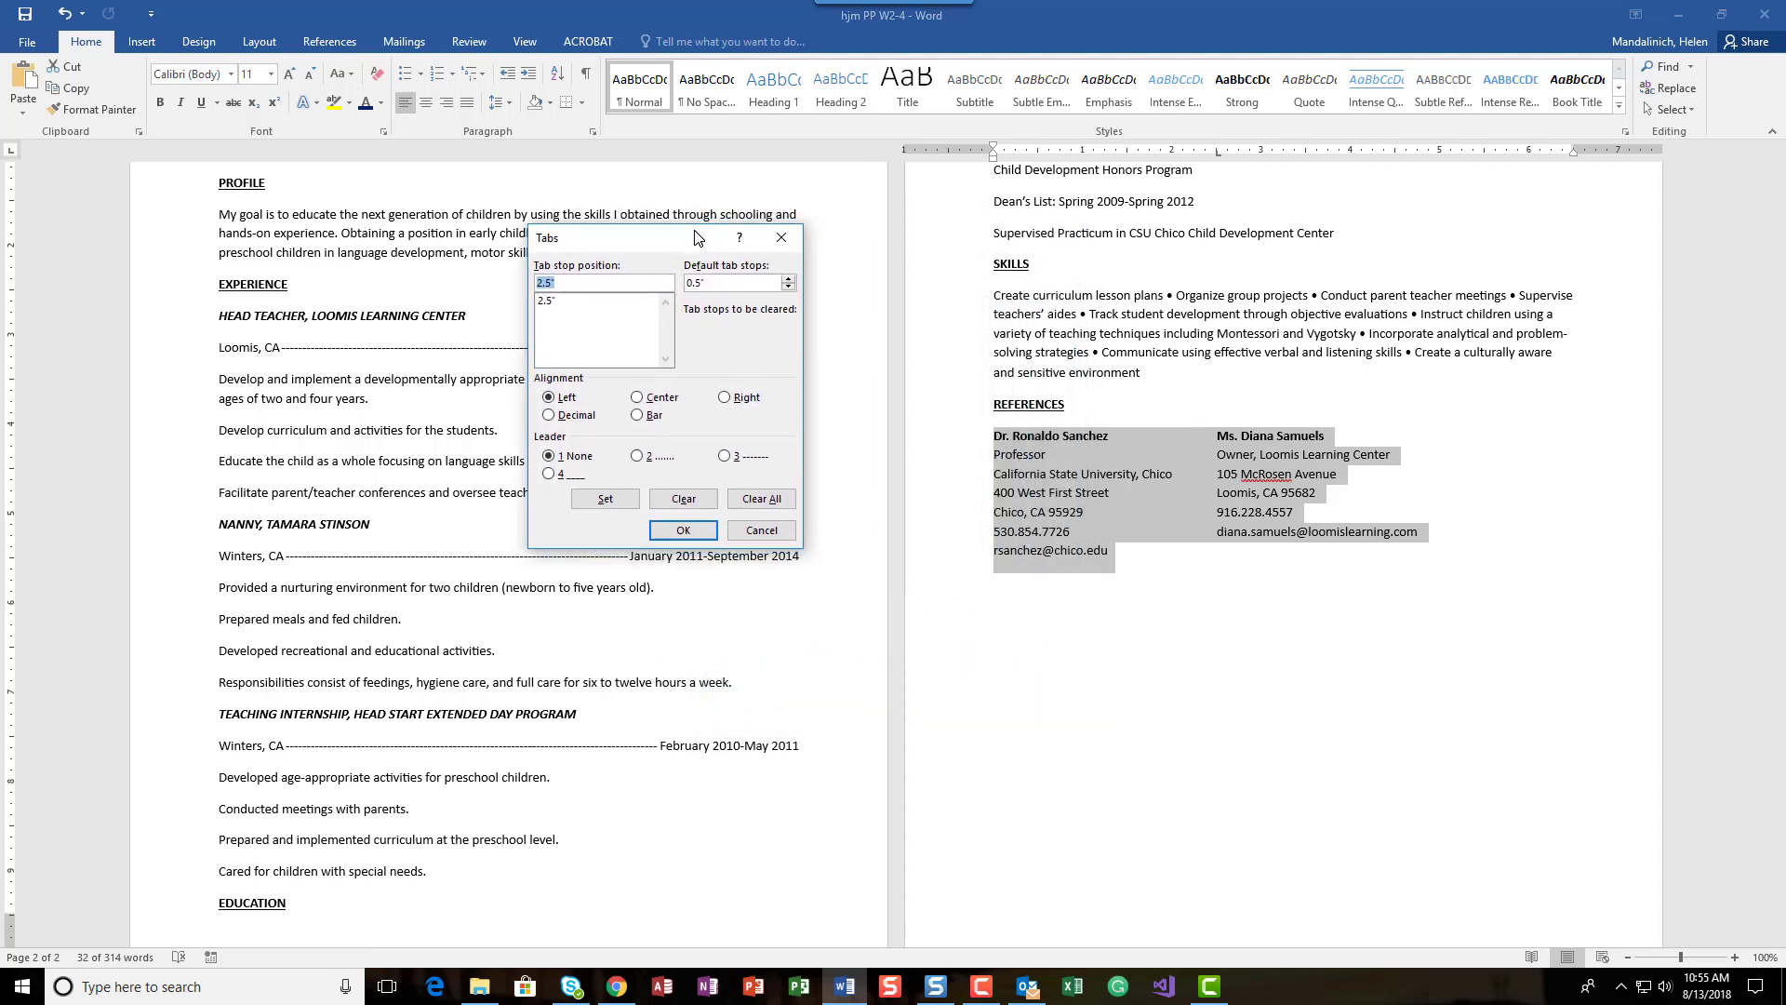
{"action": "left_click", "coordinate": [560, 301]}
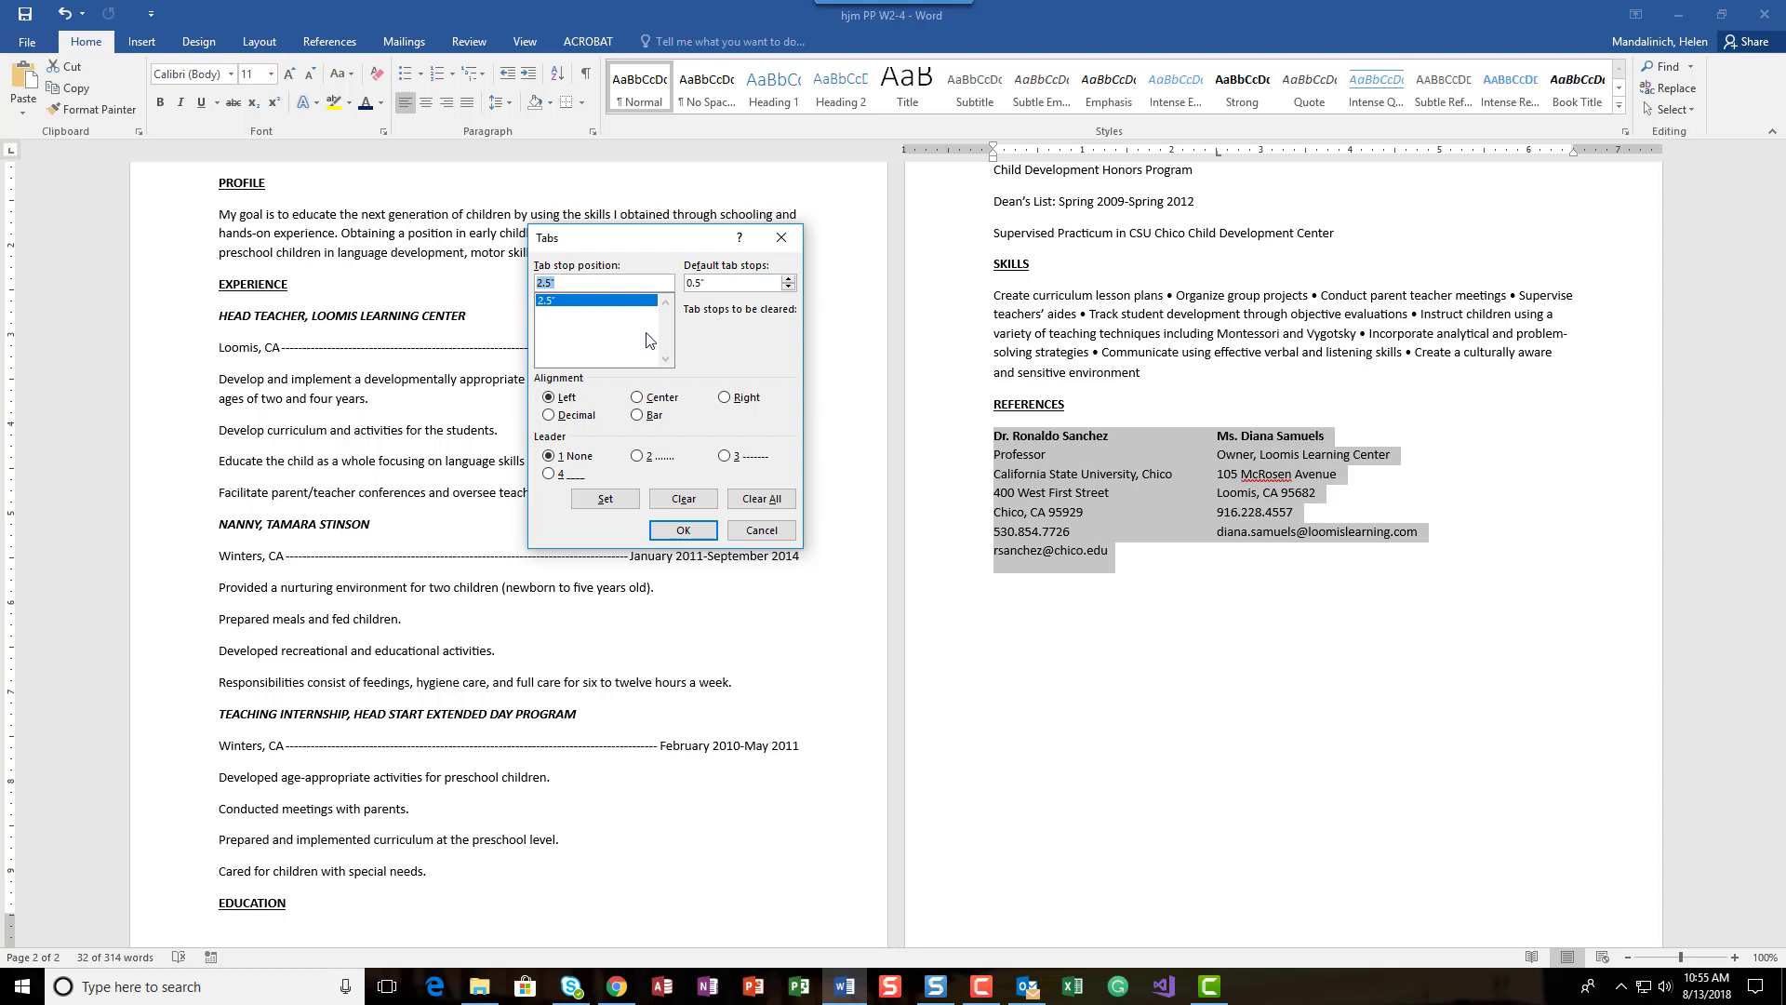
{"action": "left_click", "coordinate": [682, 502]}
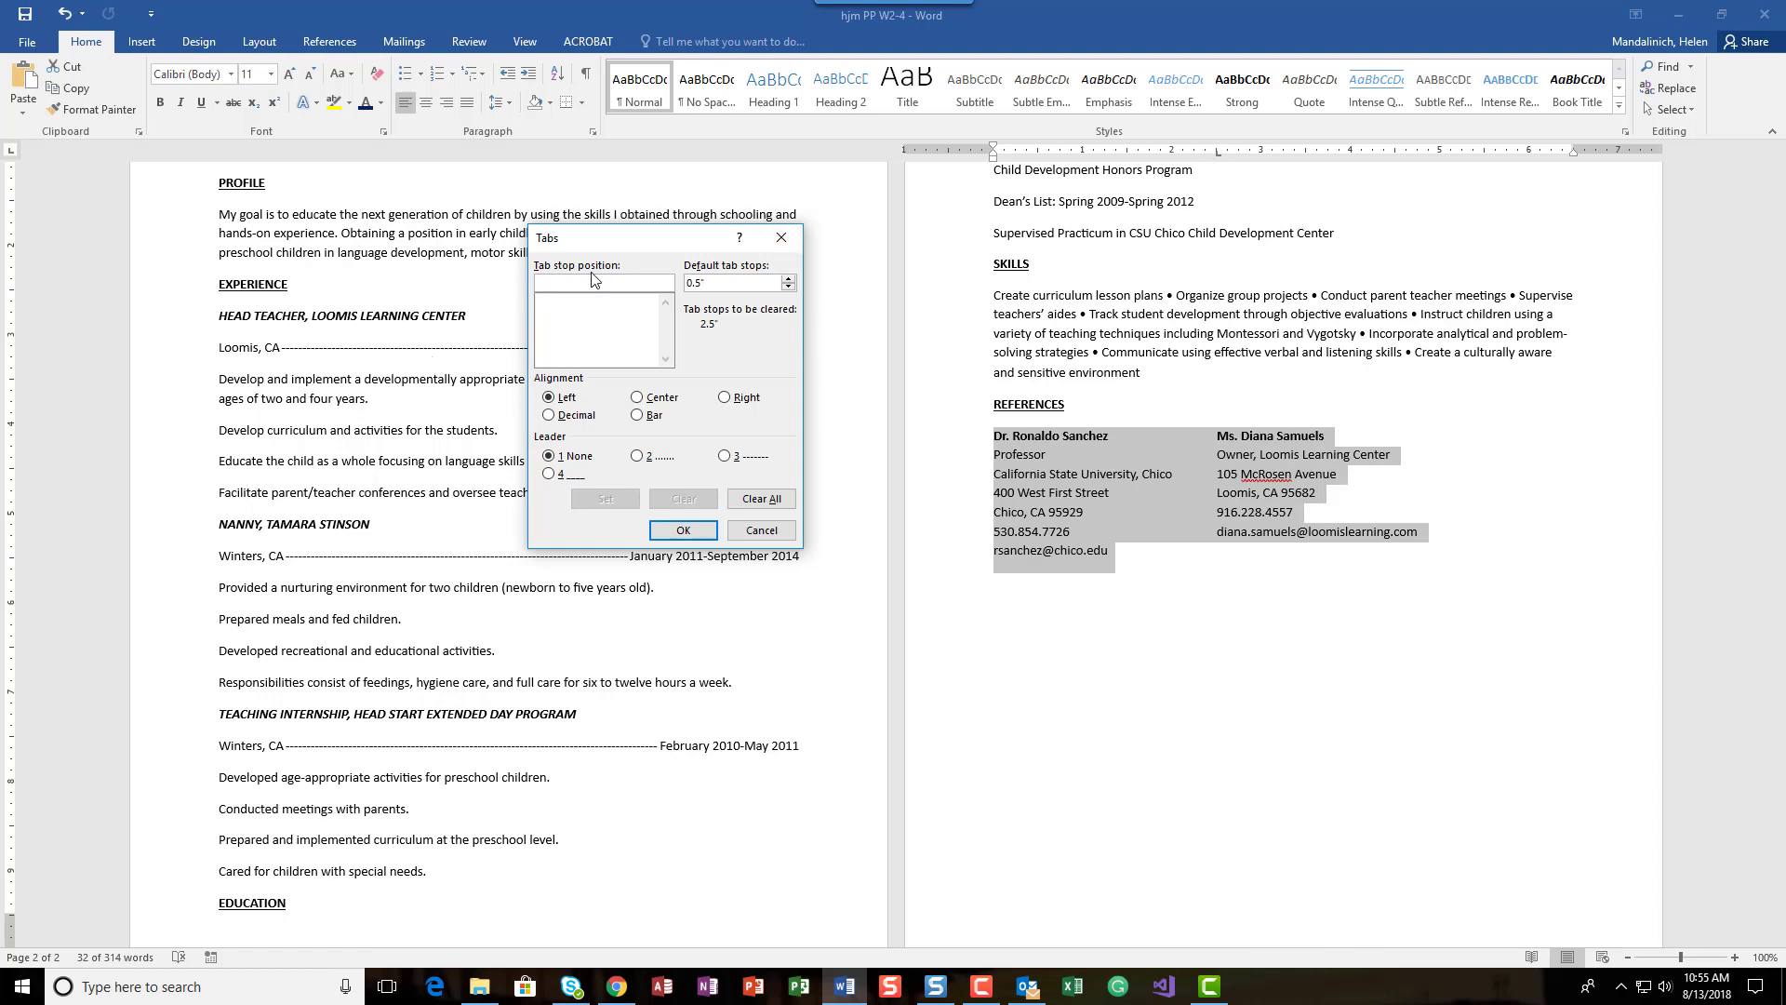
Step: Set a left tab stop at 3.75" with no leader for the selected reference lines
{"action": "type", "text": "3"}
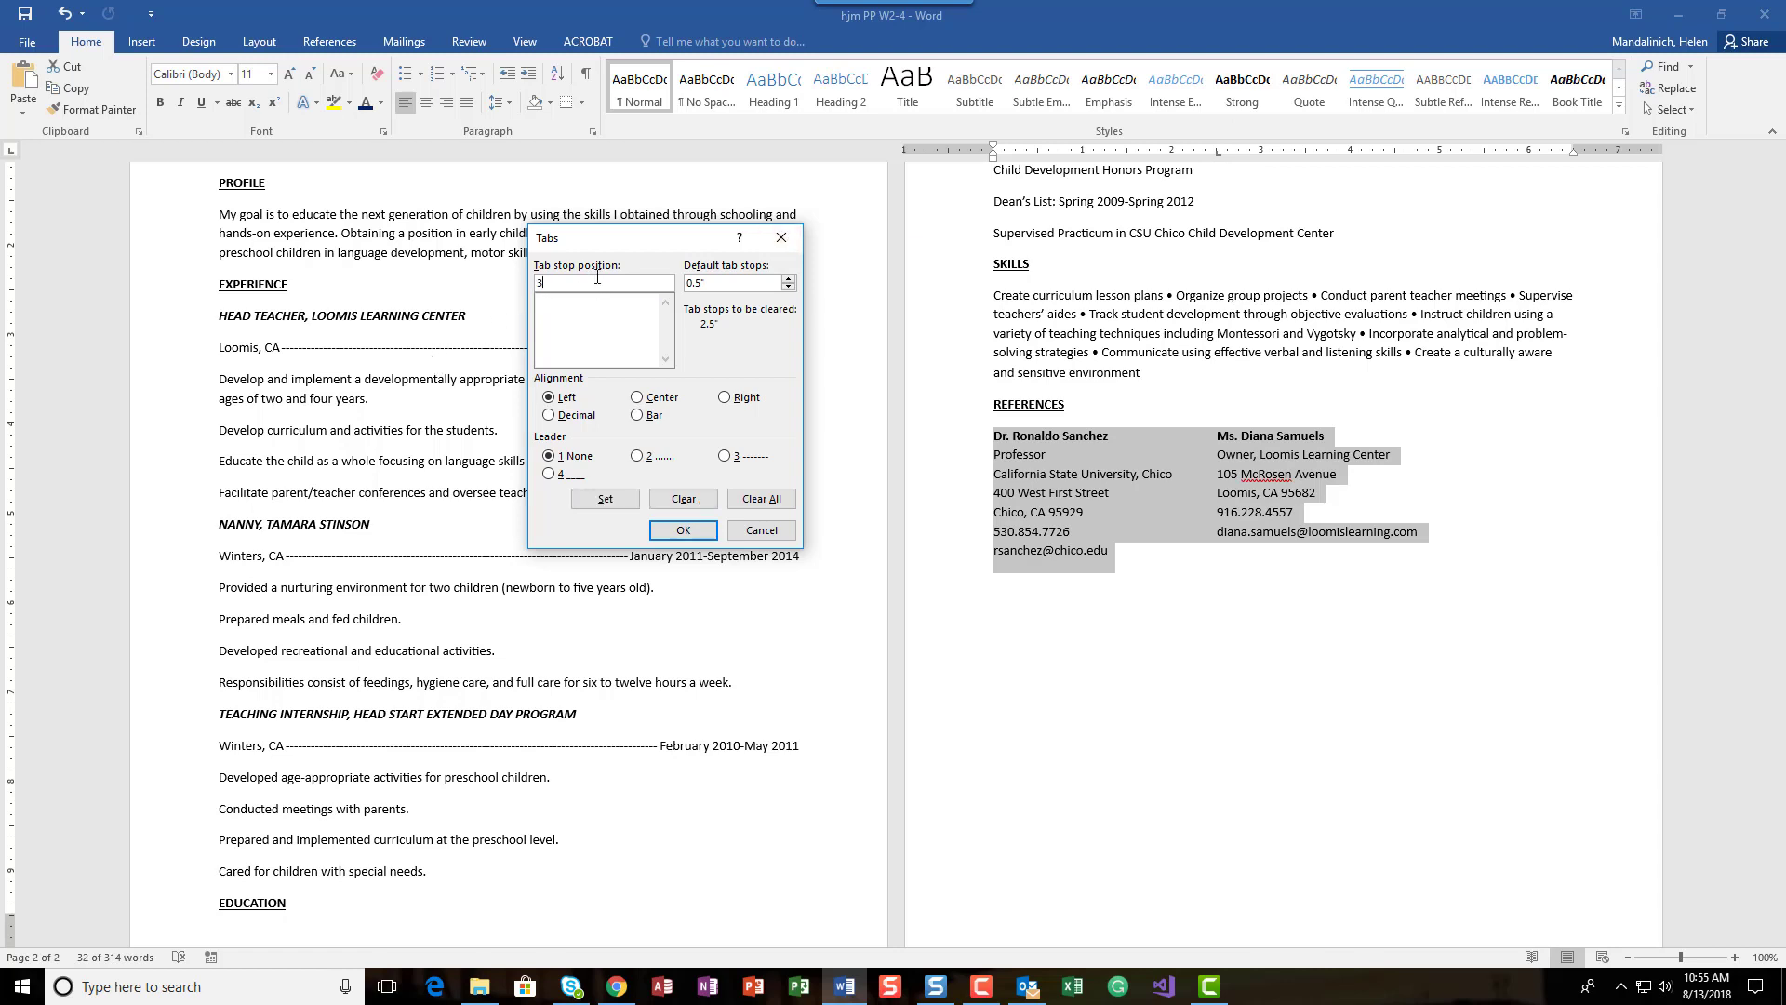
{"action": "type", "text": ".75"}
{"action": "key", "text": "XF86AudioLowerVolume"}
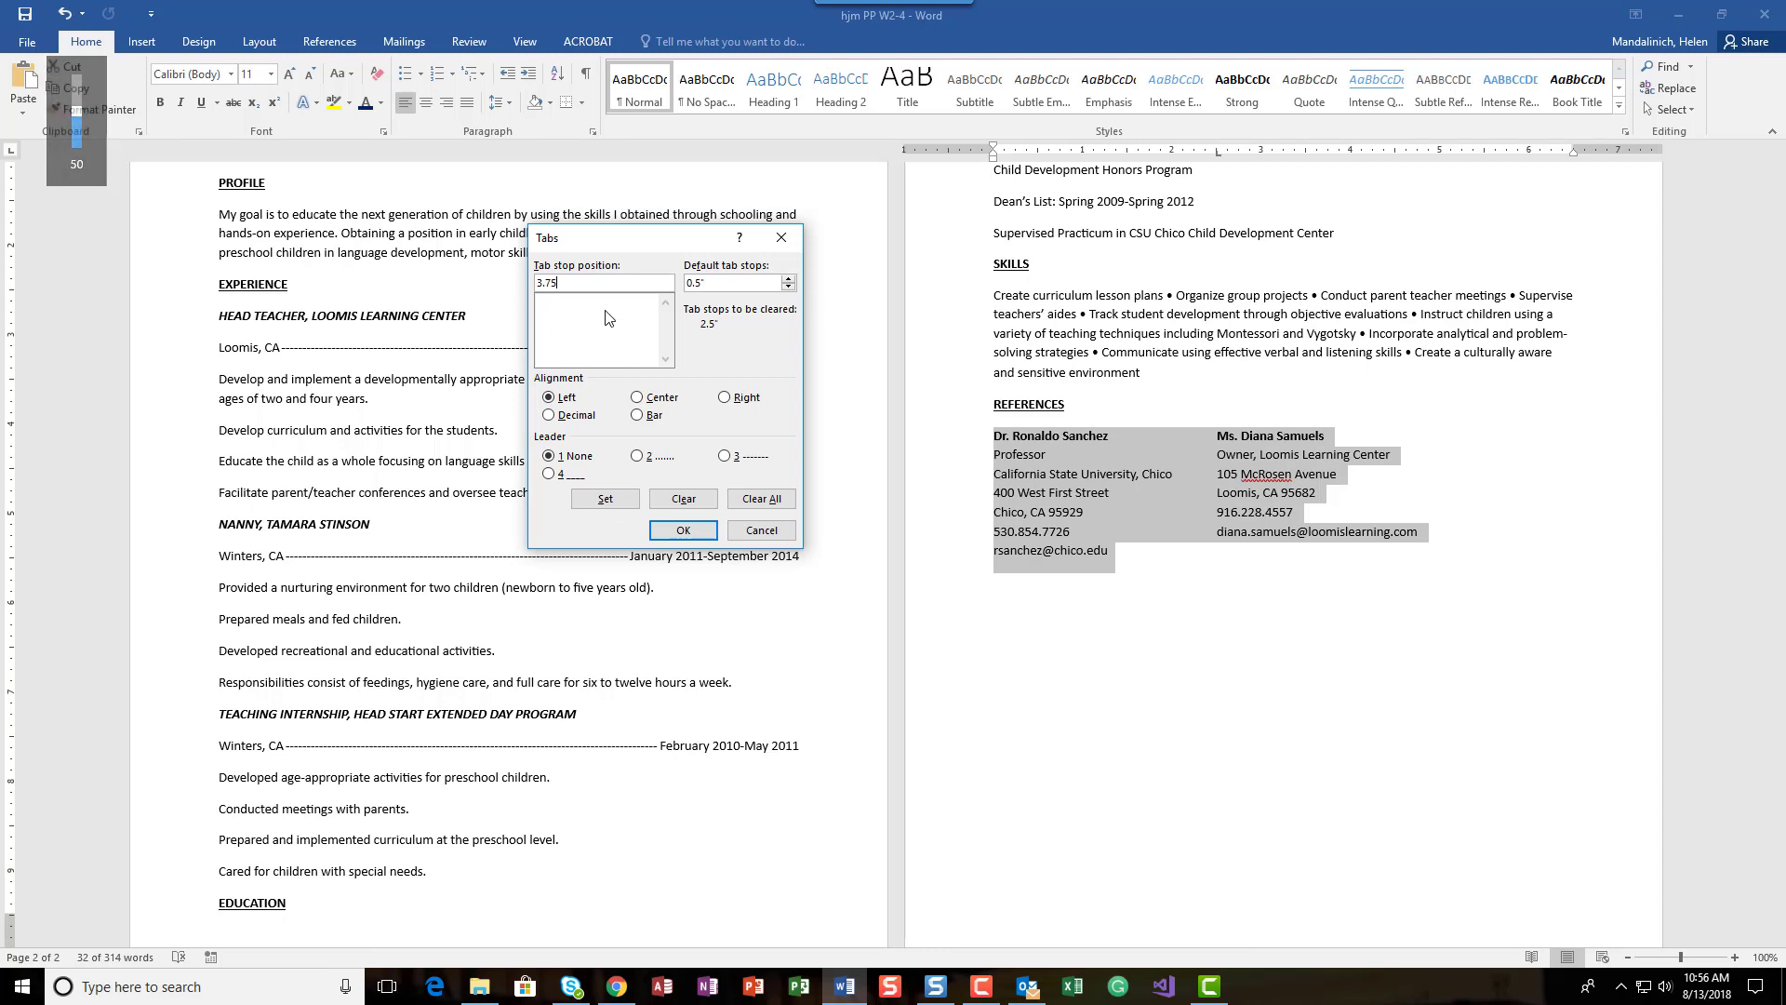
{"action": "left_click", "coordinate": [597, 501]}
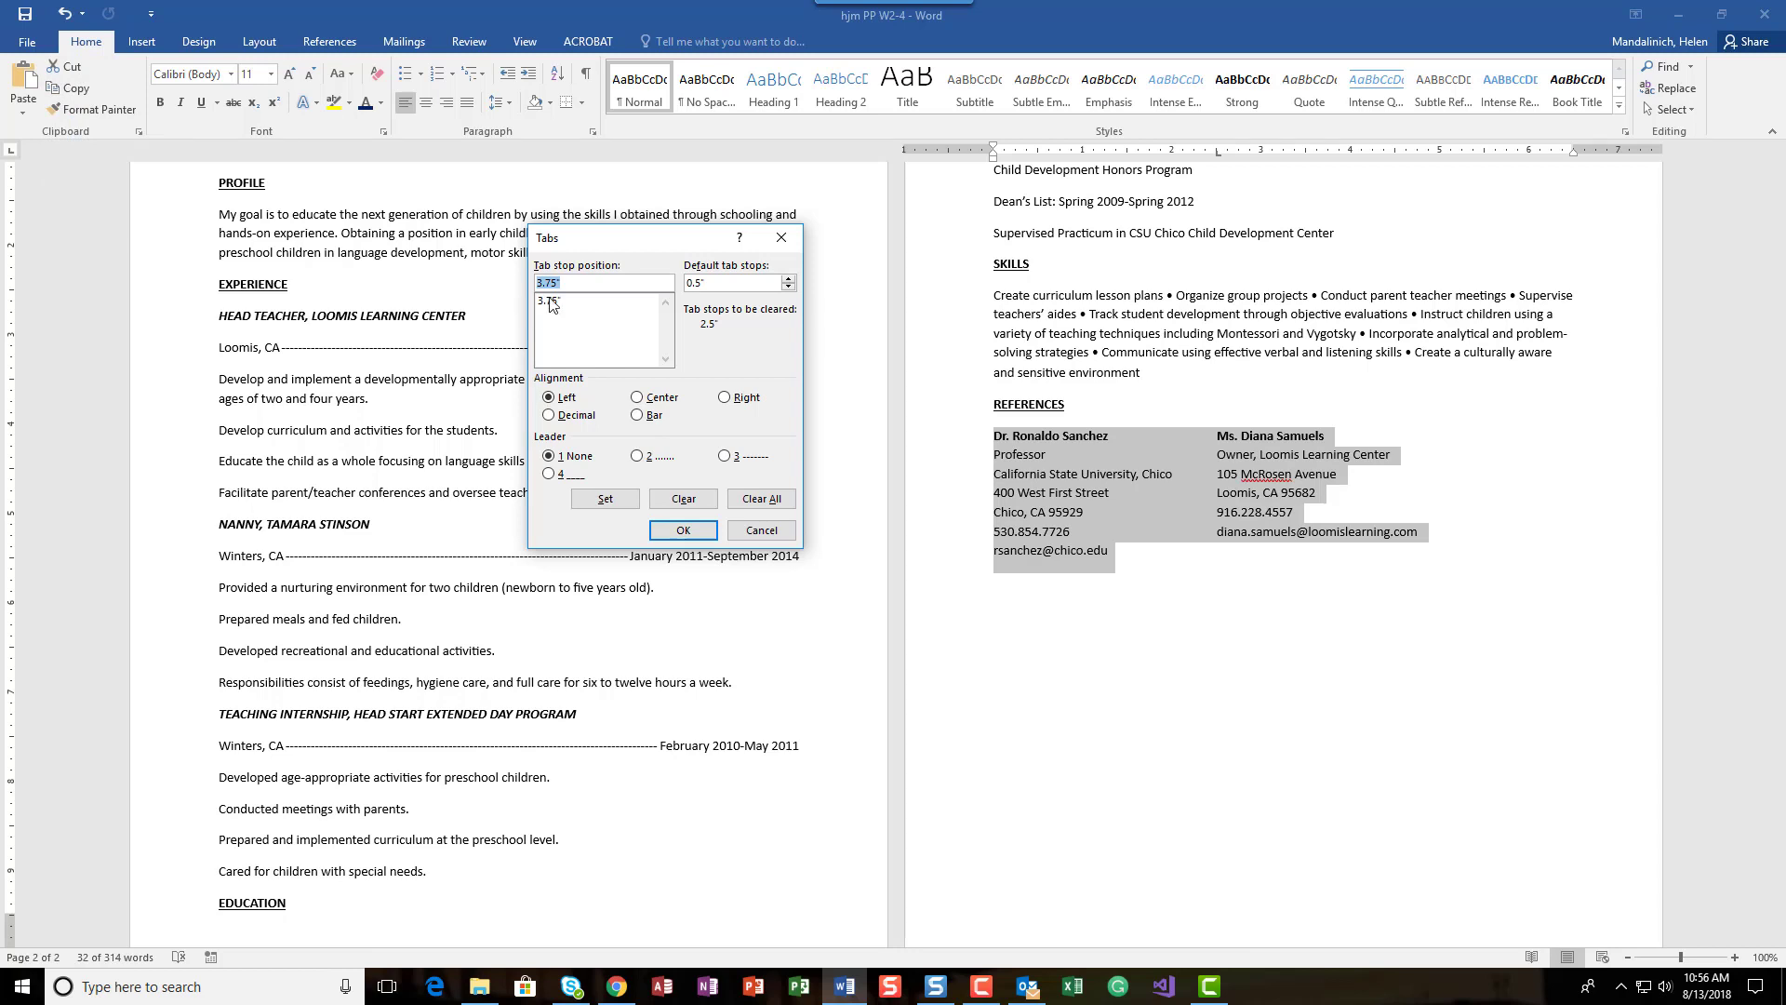
{"action": "left_click", "coordinate": [684, 530]}
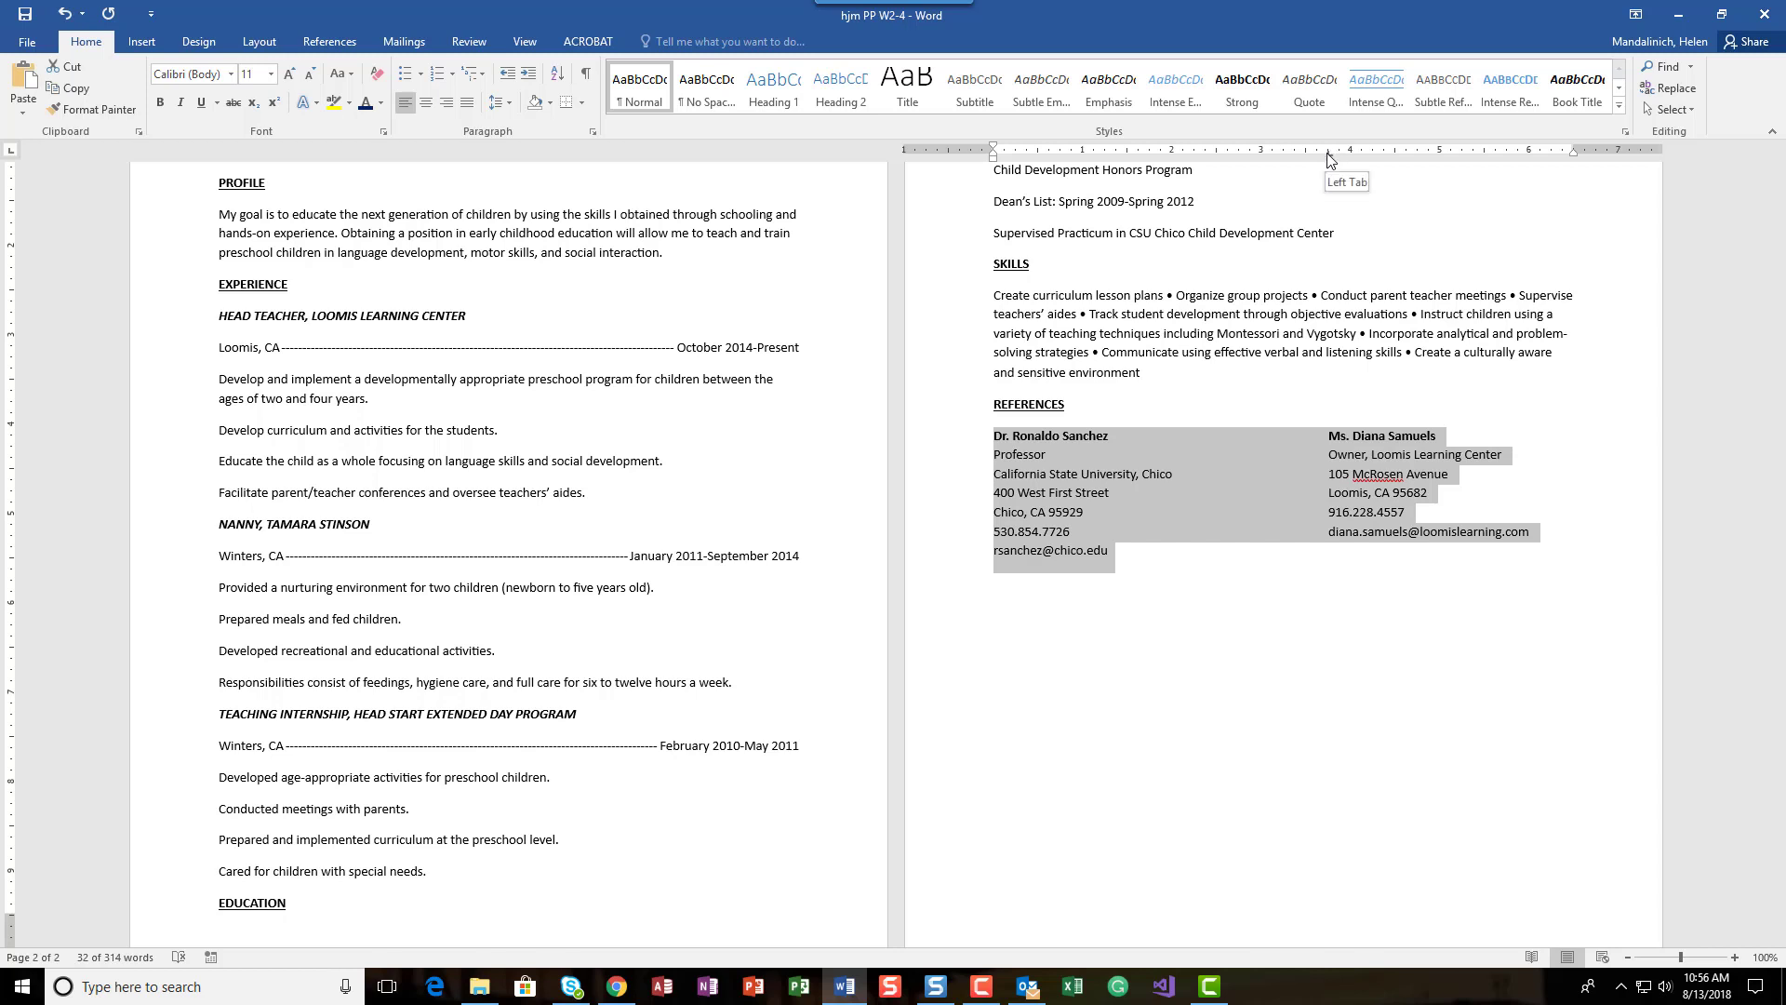
{"action": "mouse_move", "coordinate": [1331, 160]}
{"action": "left_mouse_down"}
{"action": "mouse_move", "coordinate": [1194, 161]}
{"action": "mouse_move", "coordinate": [1345, 160]}
{"action": "mouse_move", "coordinate": [1329, 159]}
{"action": "left_mouse_up"}
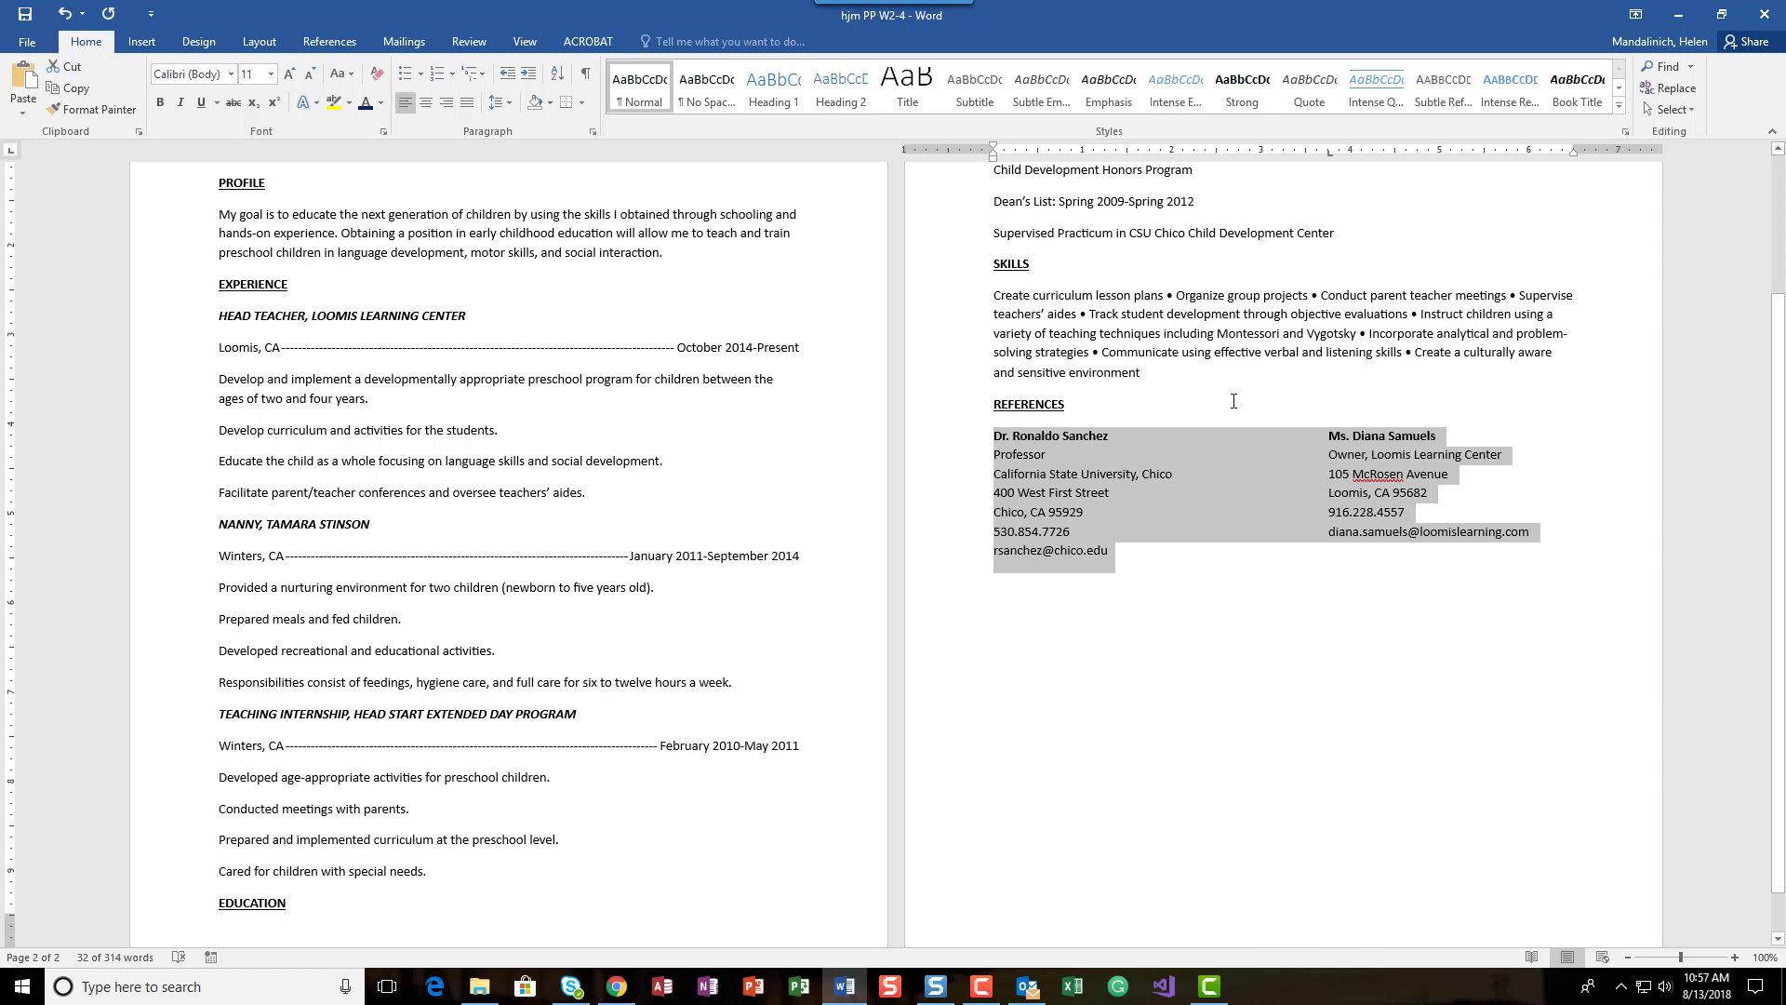
Step: Deselect the reference lines and save the document
{"action": "left_click", "coordinate": [602, 462]}
{"action": "scroll", "coordinate": [605, 475], "scroll_direction": "up", "scroll_amount": 3}
{"action": "left_click", "coordinate": [25, 14]}
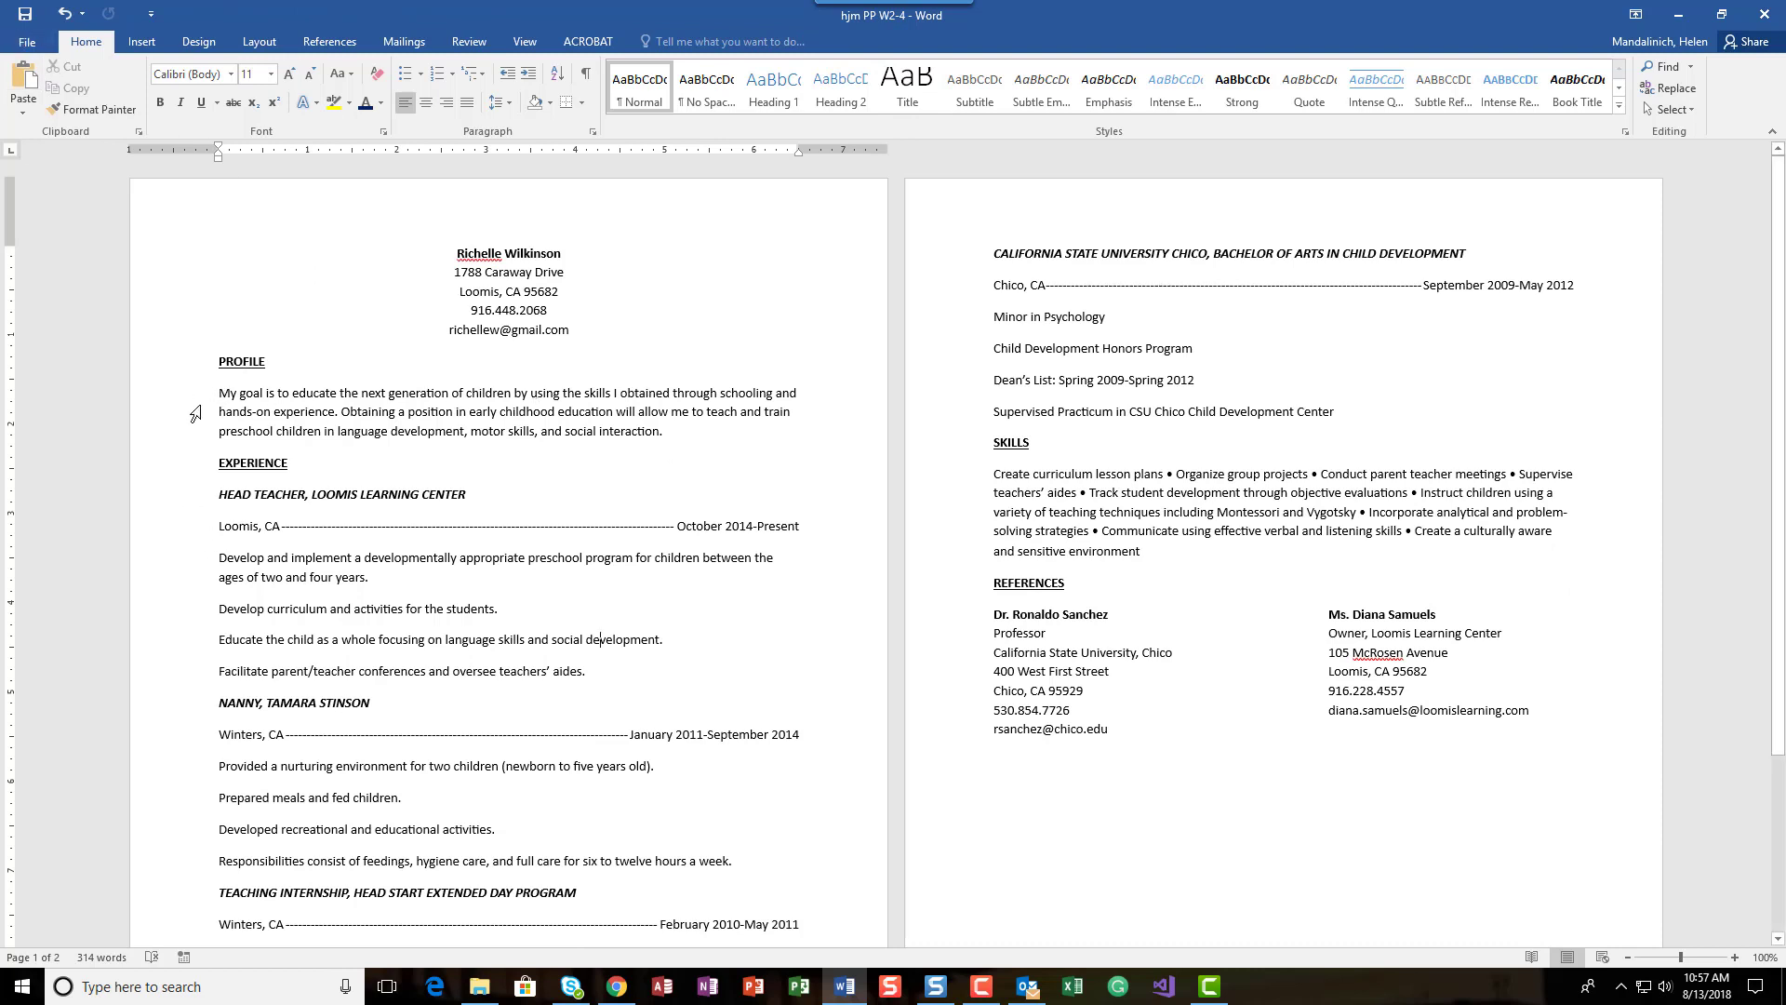
{"action": "triple_click", "coordinate": [162, 423]}
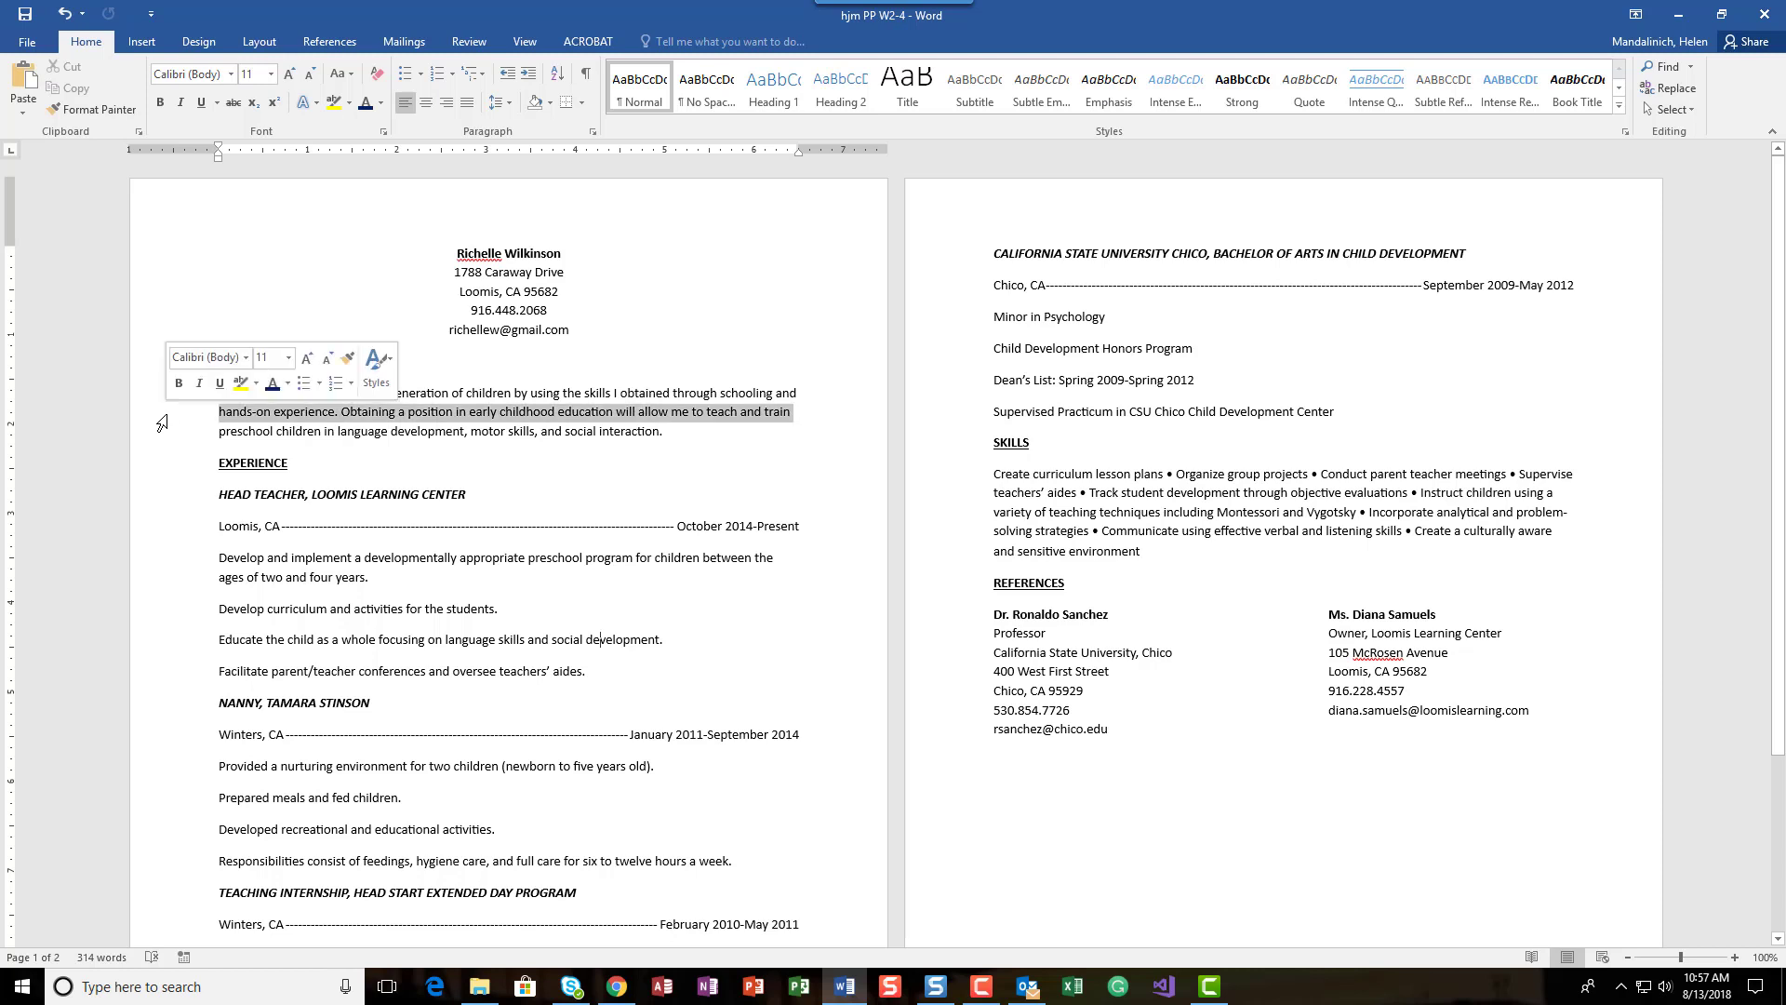
{"action": "left_click", "coordinate": [162, 423]}
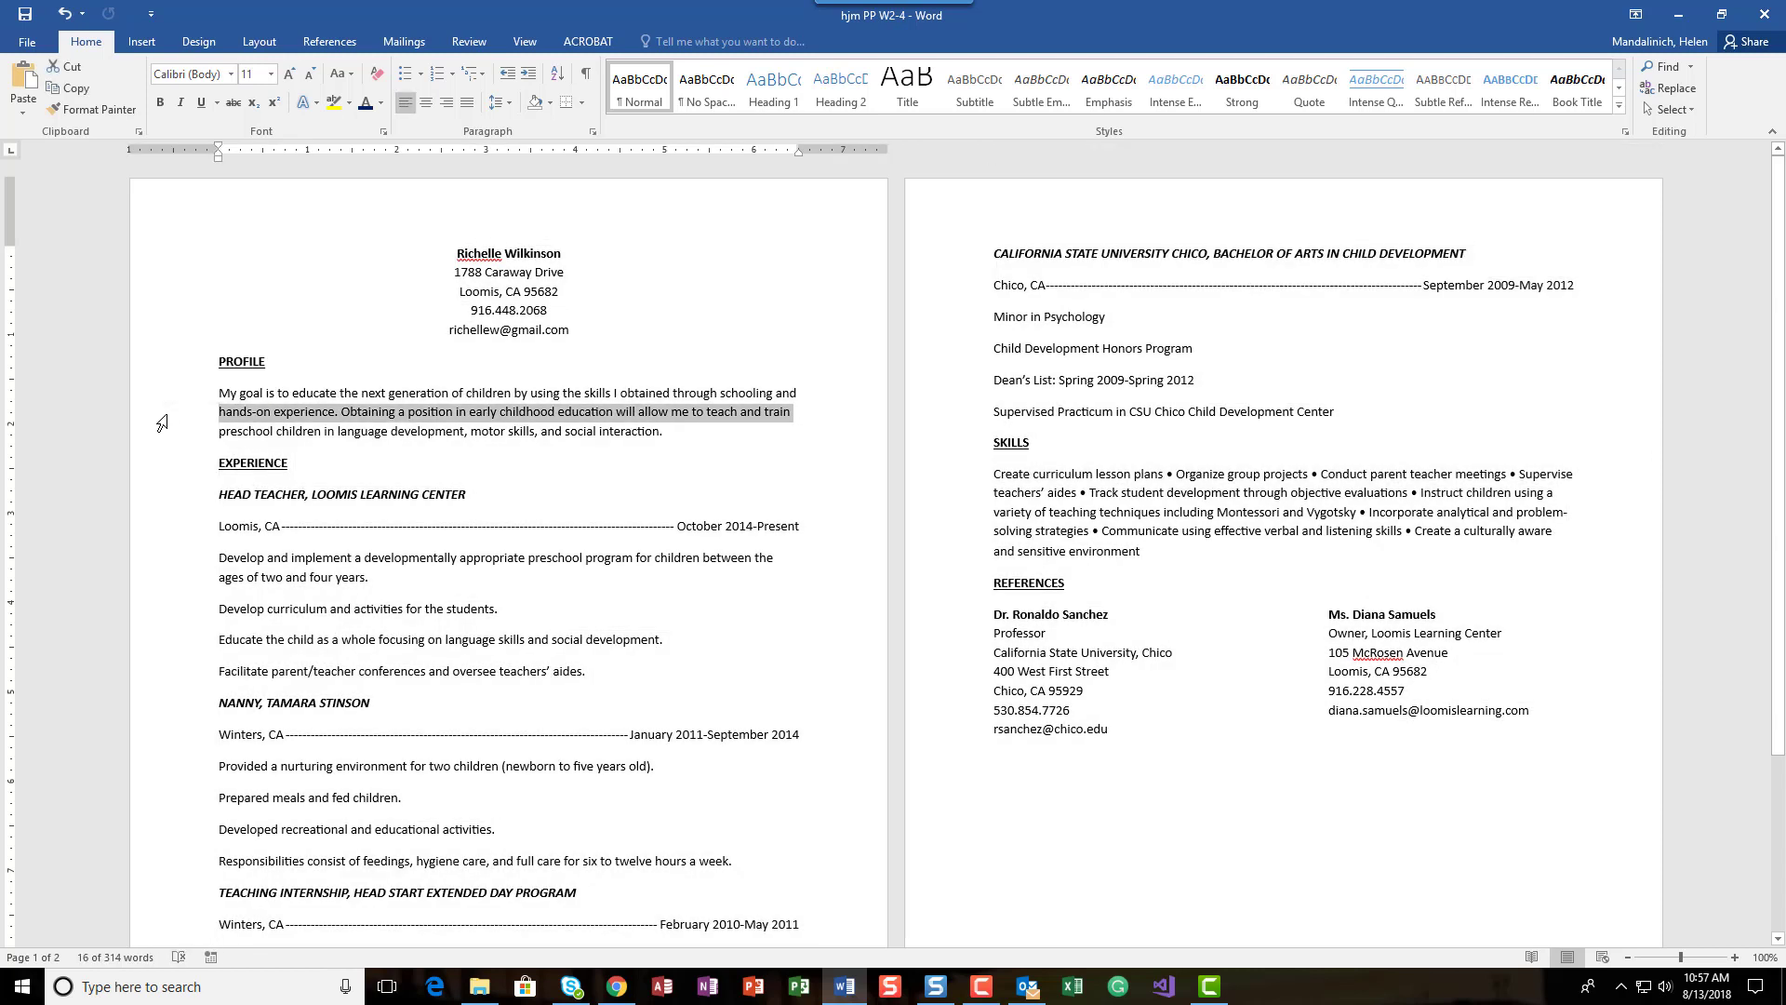
{"action": "double_click", "coordinate": [162, 423]}
{"action": "left_click", "coordinate": [820, 662]}
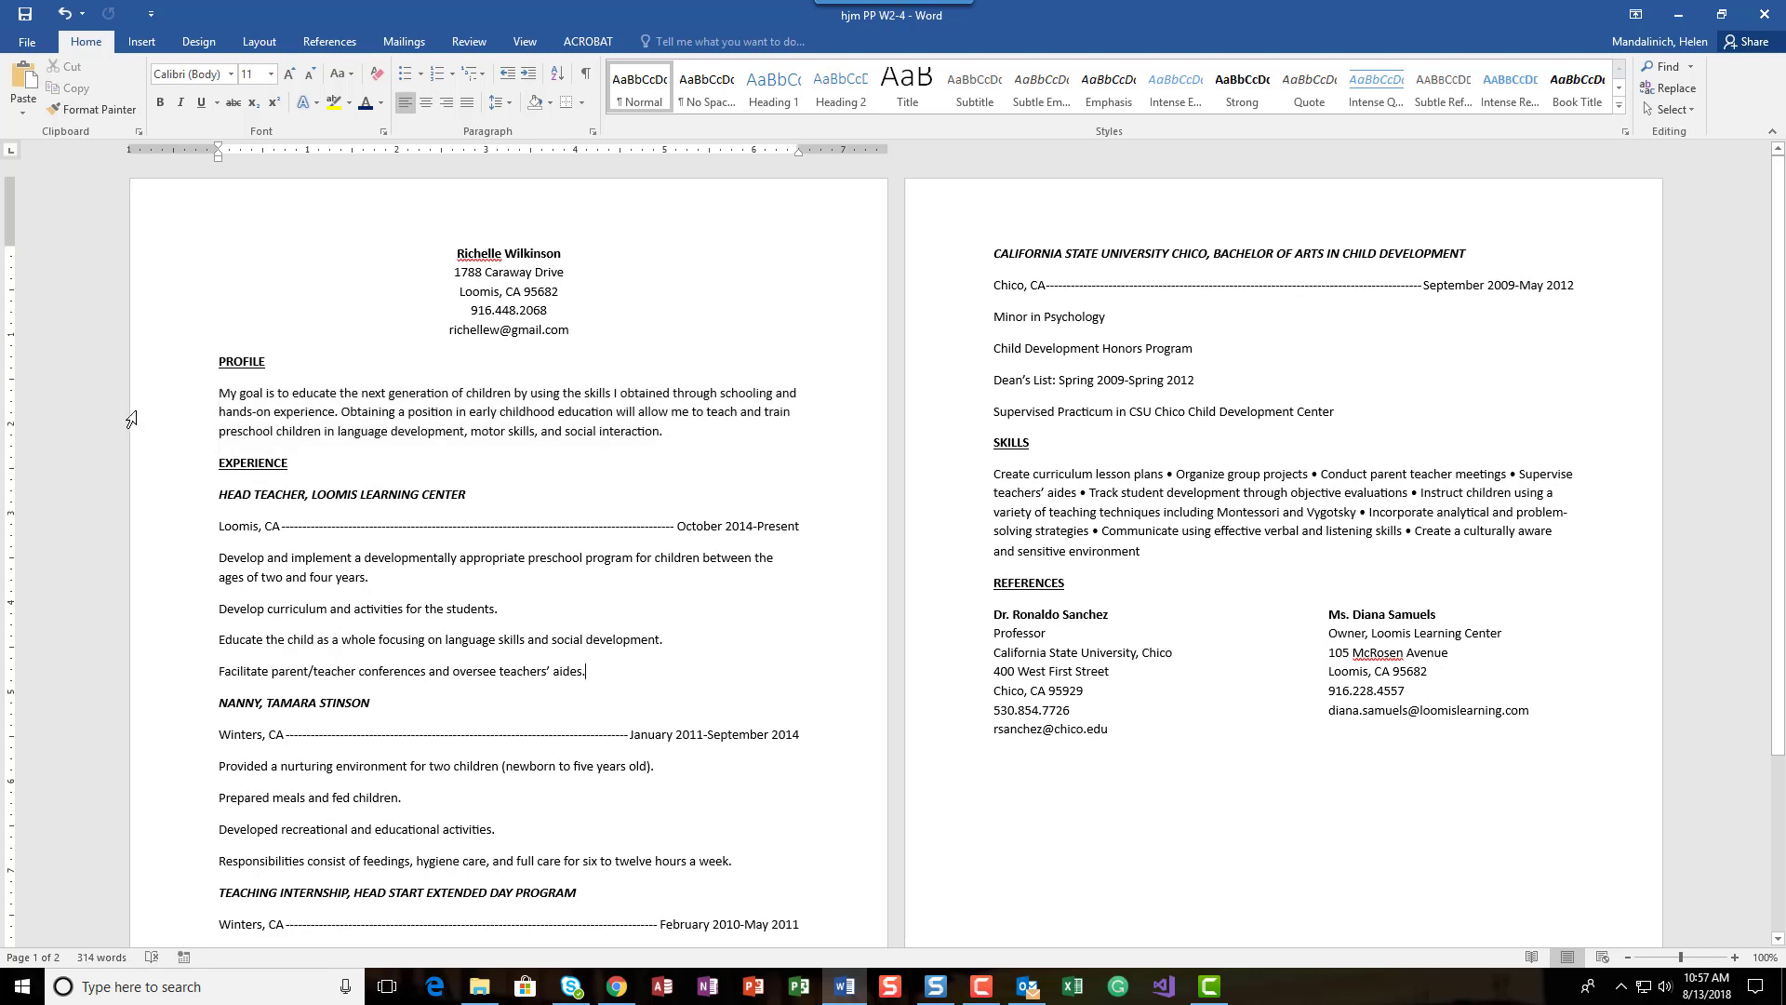
{"action": "triple_click", "coordinate": [453, 408]}
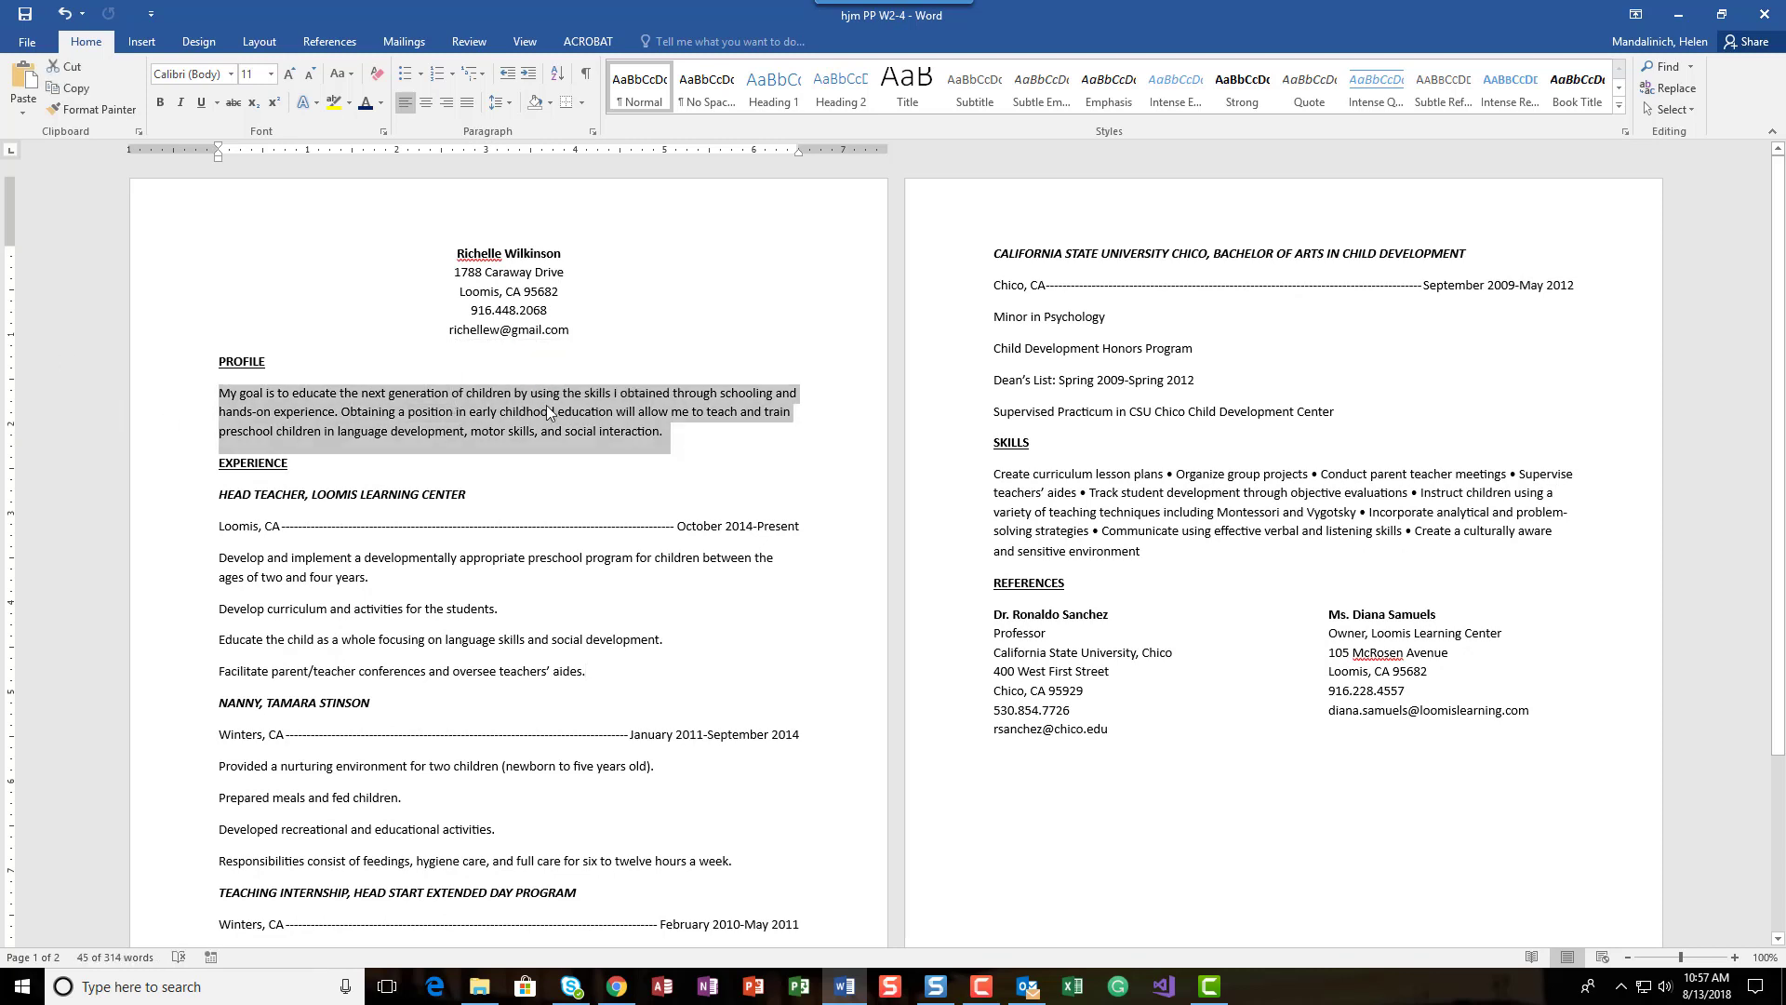
{"action": "left_click", "coordinate": [387, 575]}
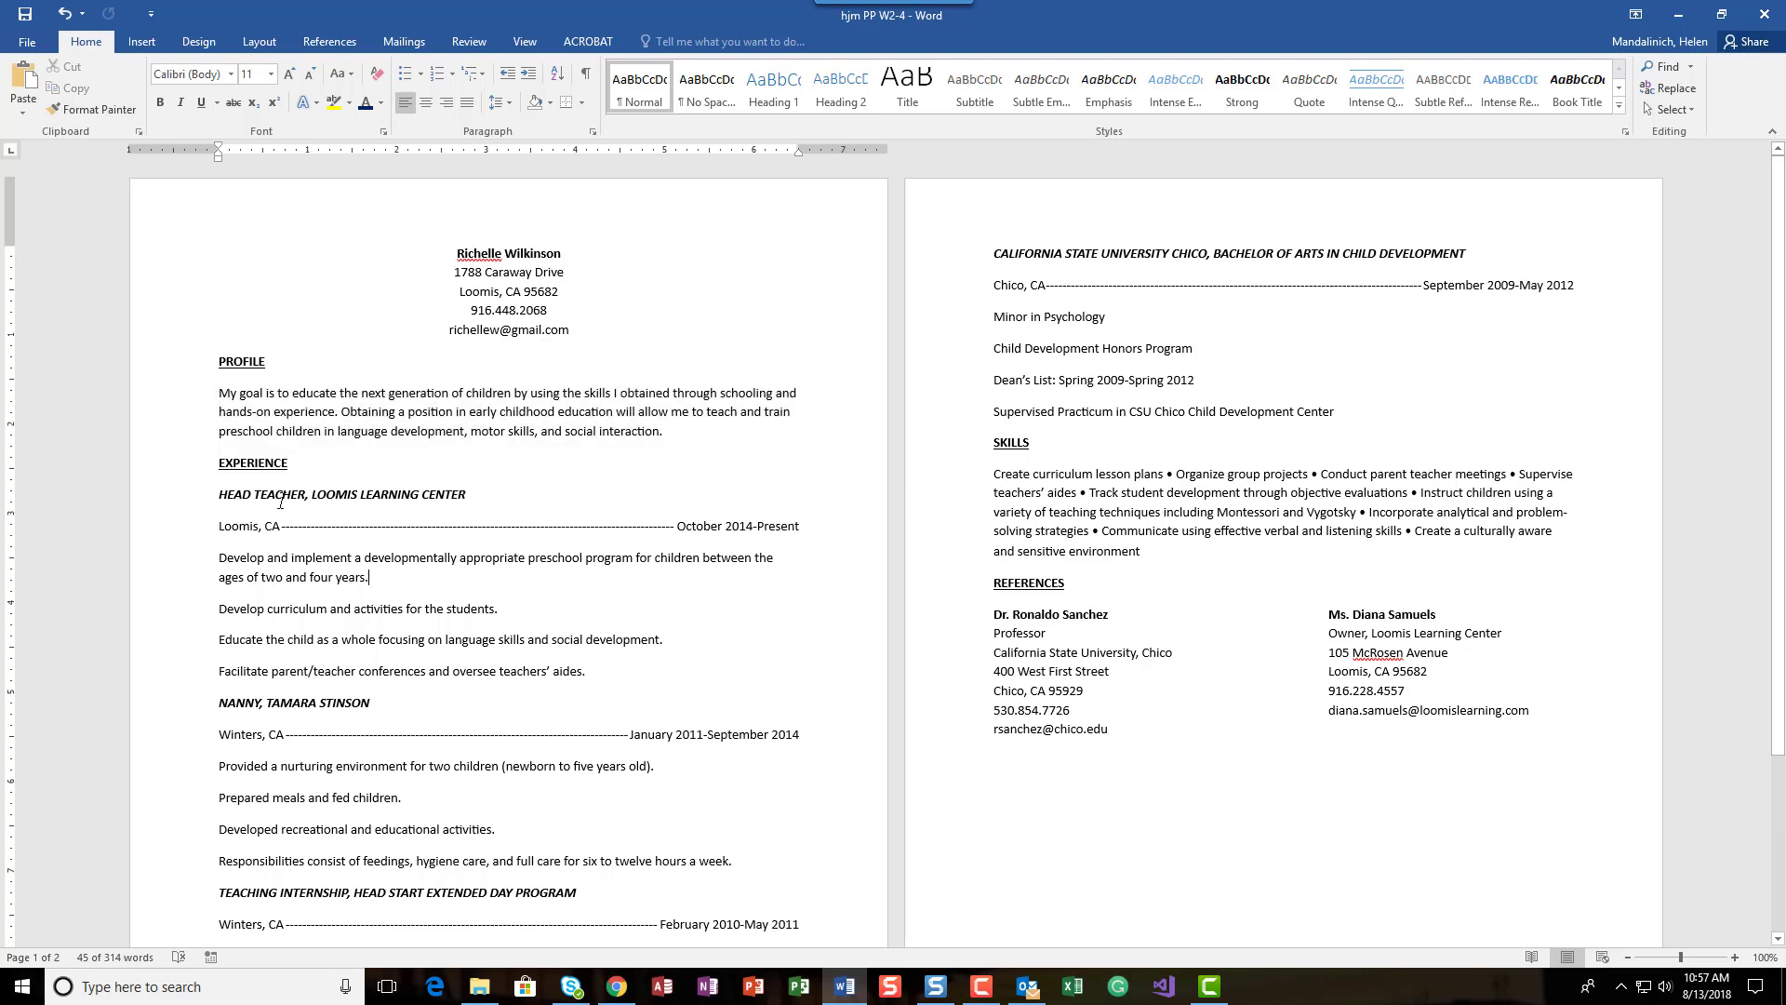
{"action": "double_click", "coordinate": [161, 418]}
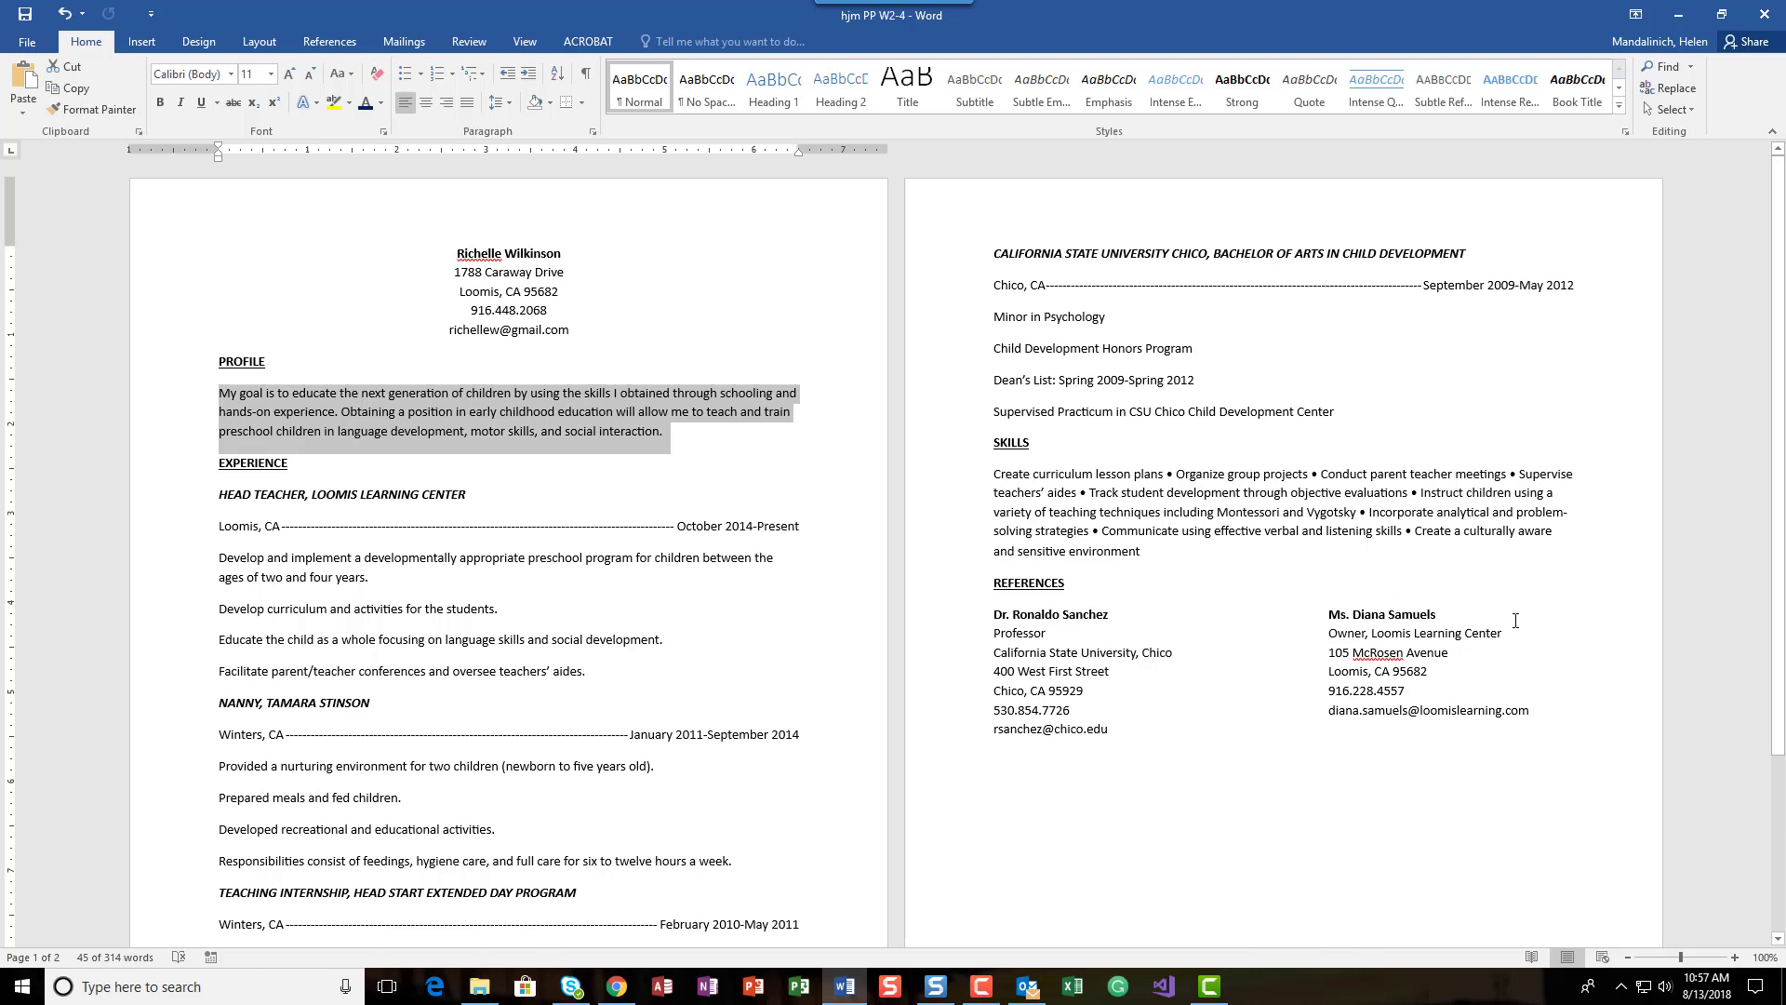
{"action": "left_click", "coordinate": [505, 395]}
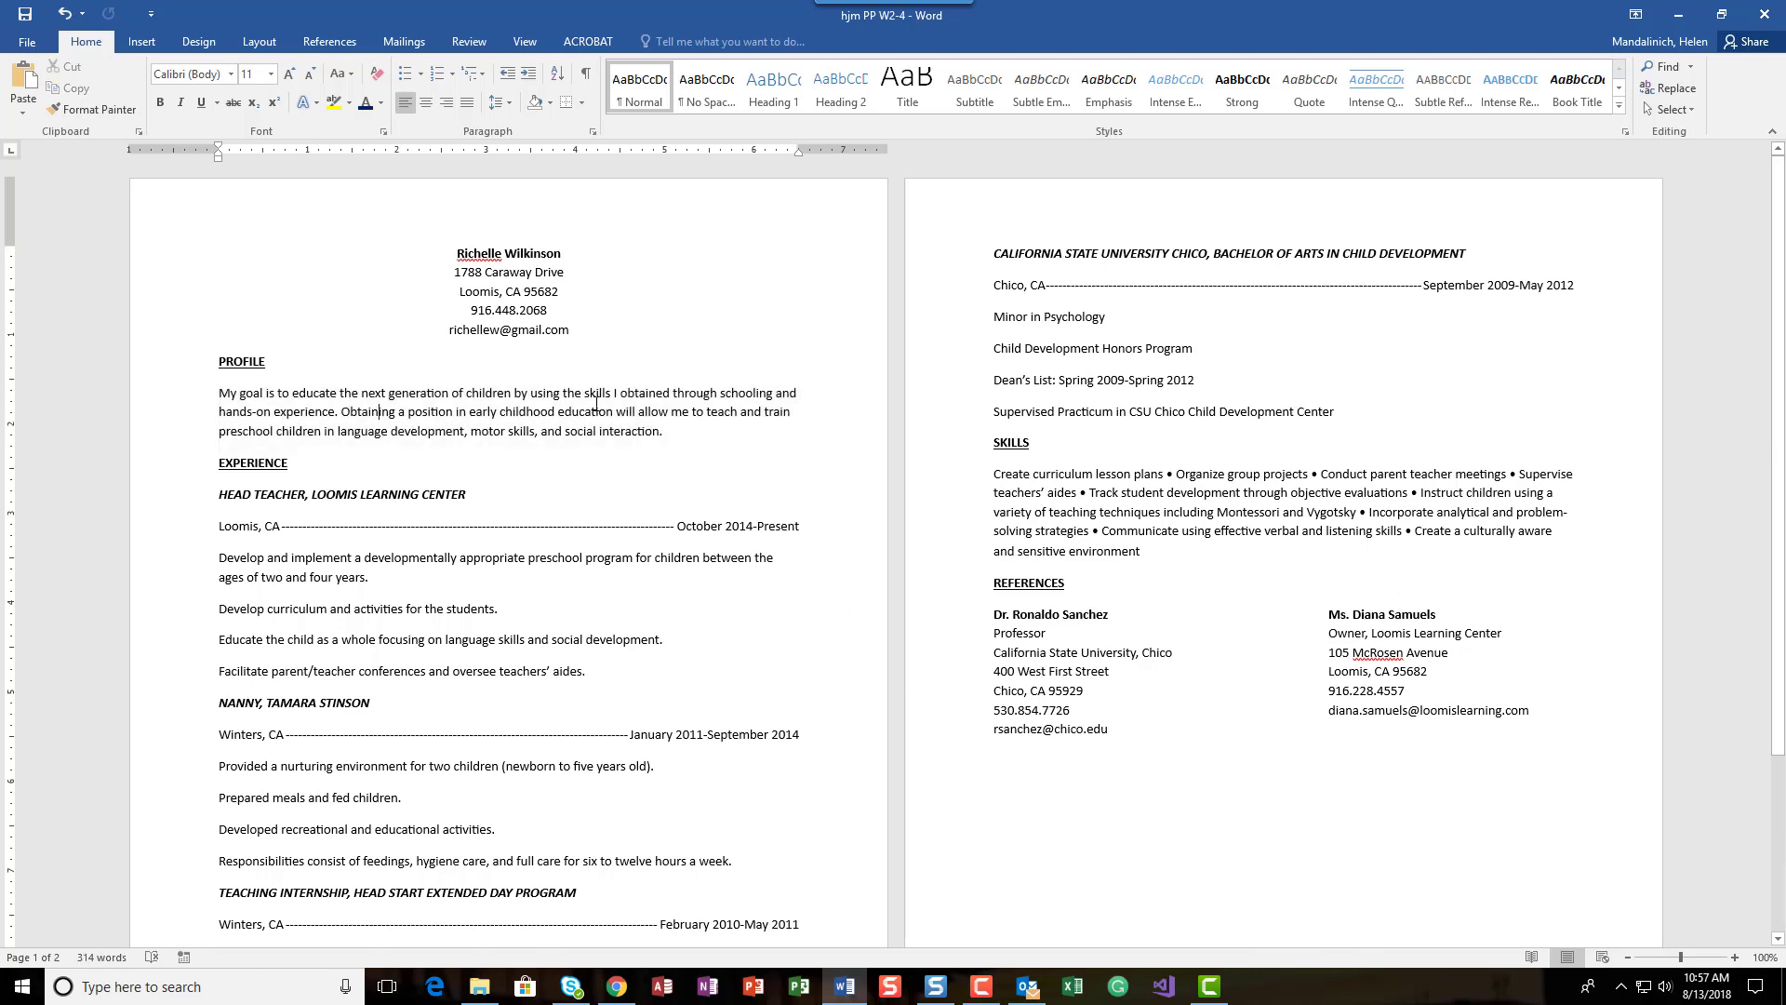
Step: Set the left indent of the paragraph under PROFILE to 0.25"
{"action": "left_click", "coordinate": [305, 411]}
{"action": "left_click", "coordinate": [490, 413]}
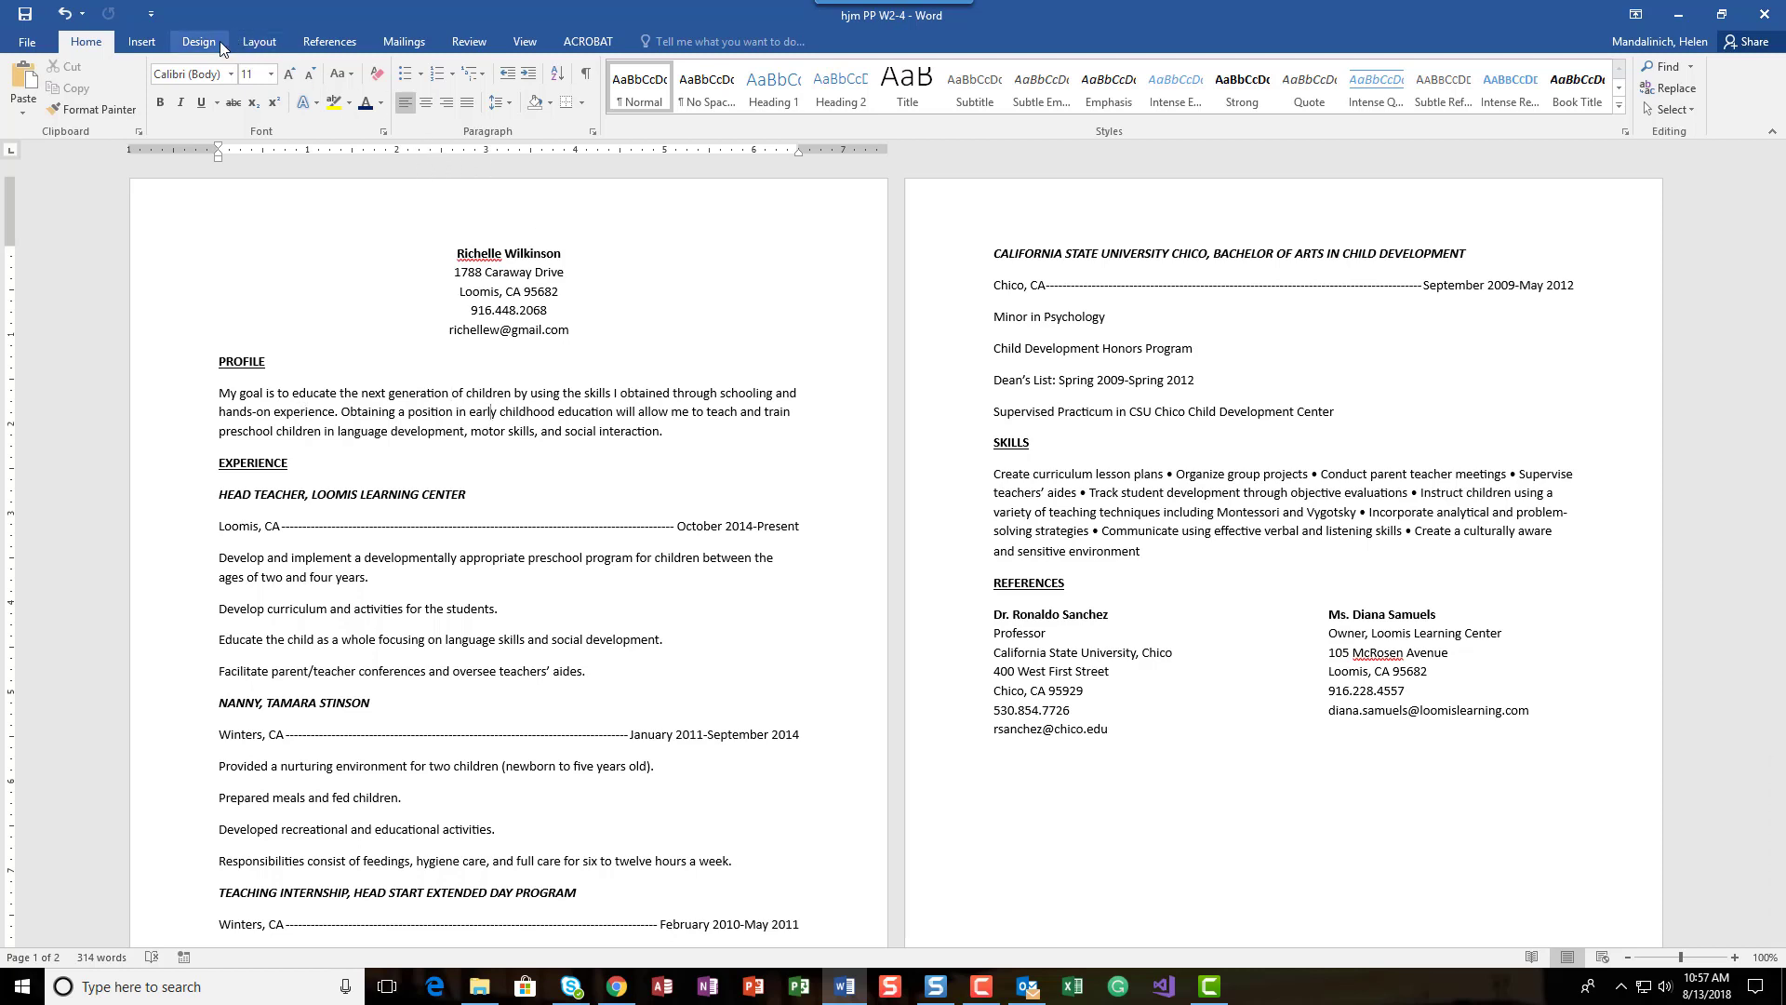
{"action": "left_click", "coordinate": [255, 42]}
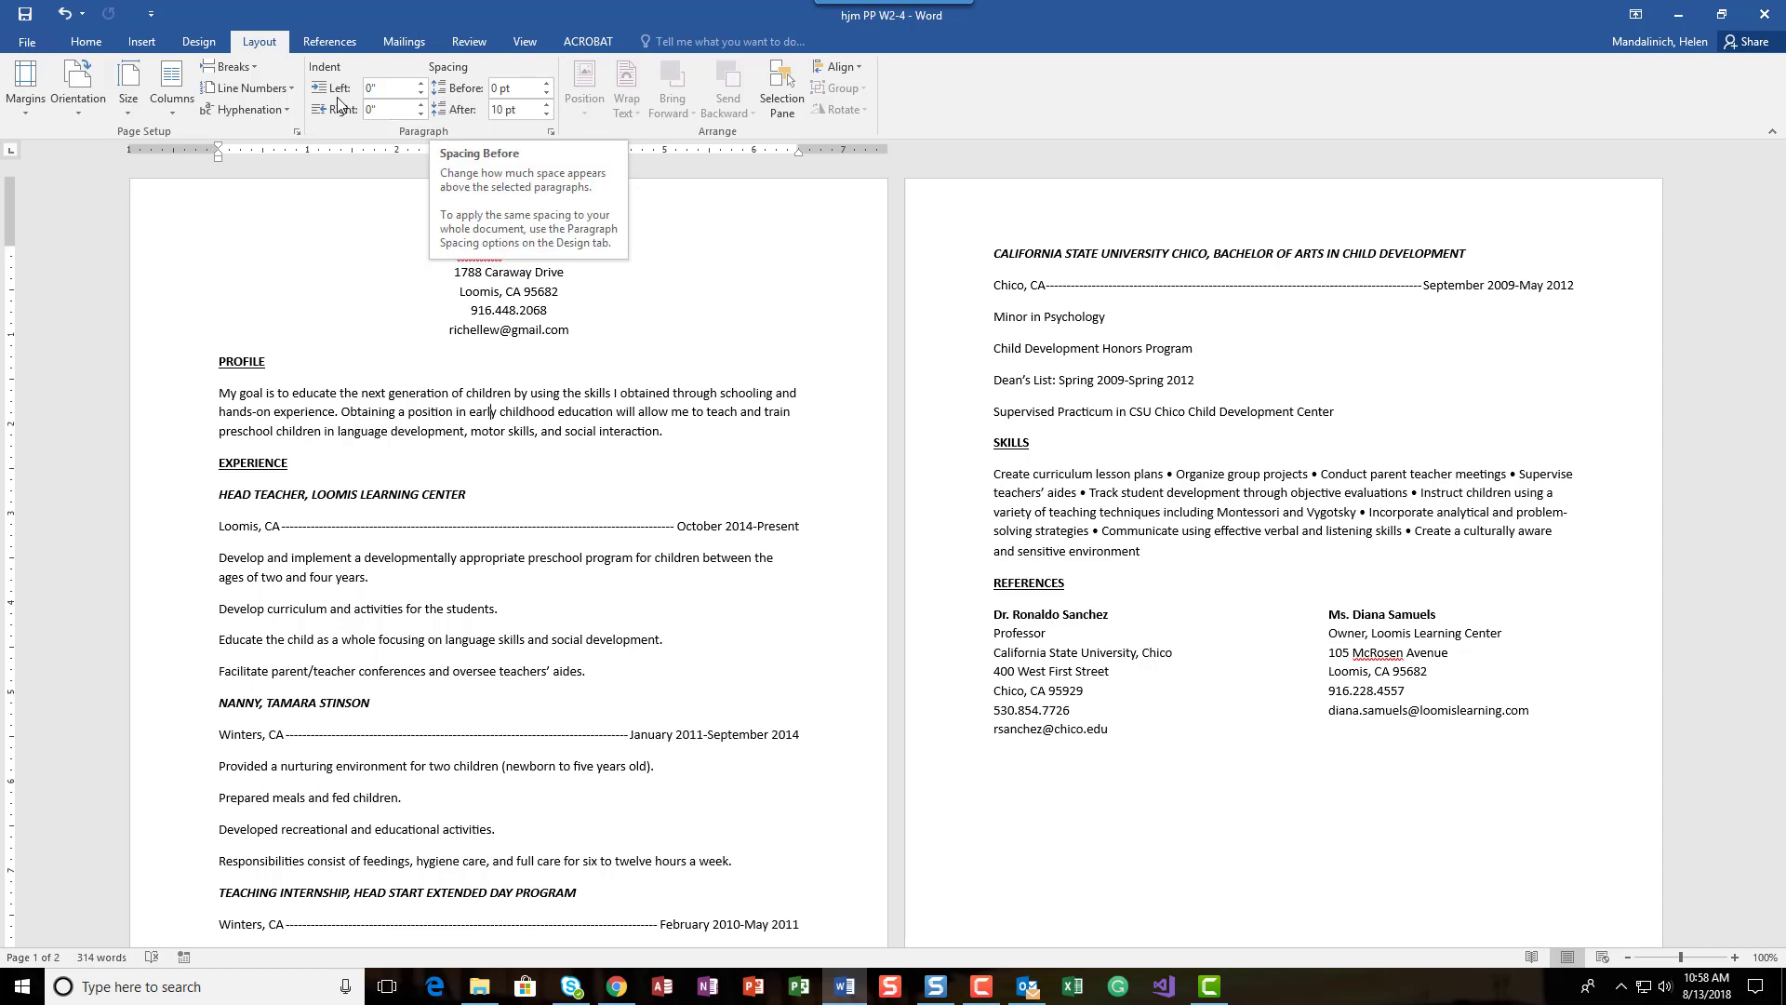
{"action": "left_click", "coordinate": [421, 83]}
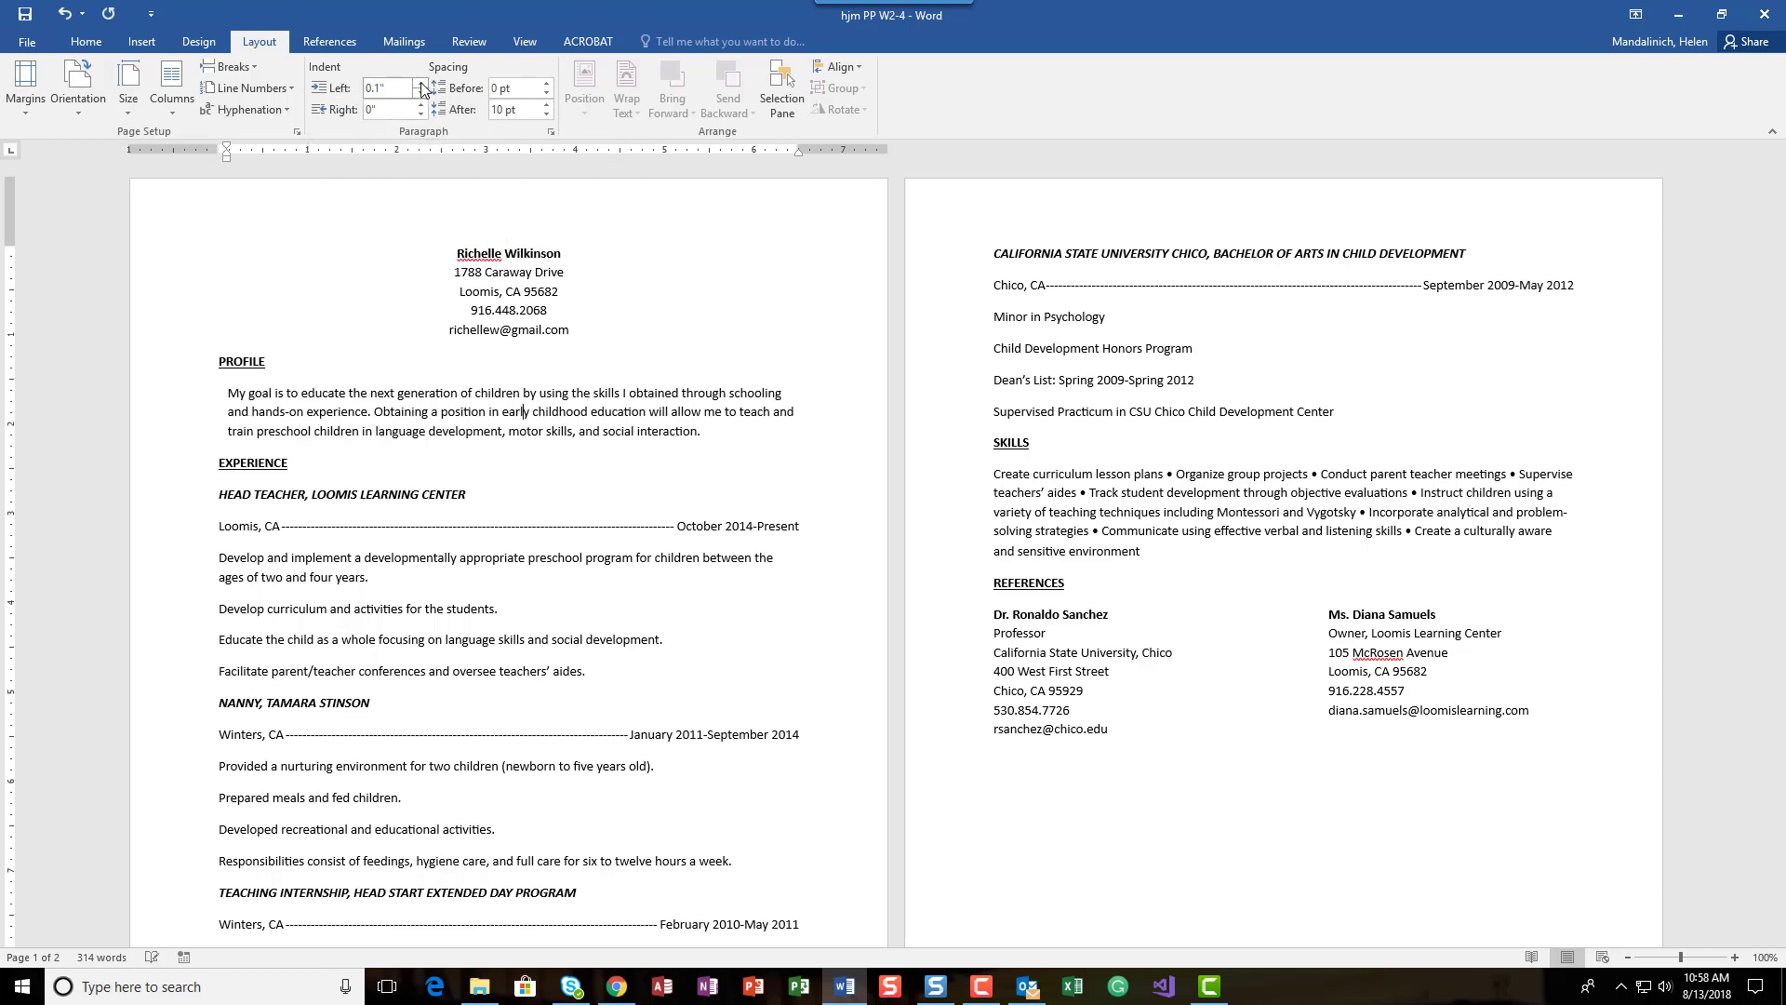
{"action": "left_click", "coordinate": [420, 82]}
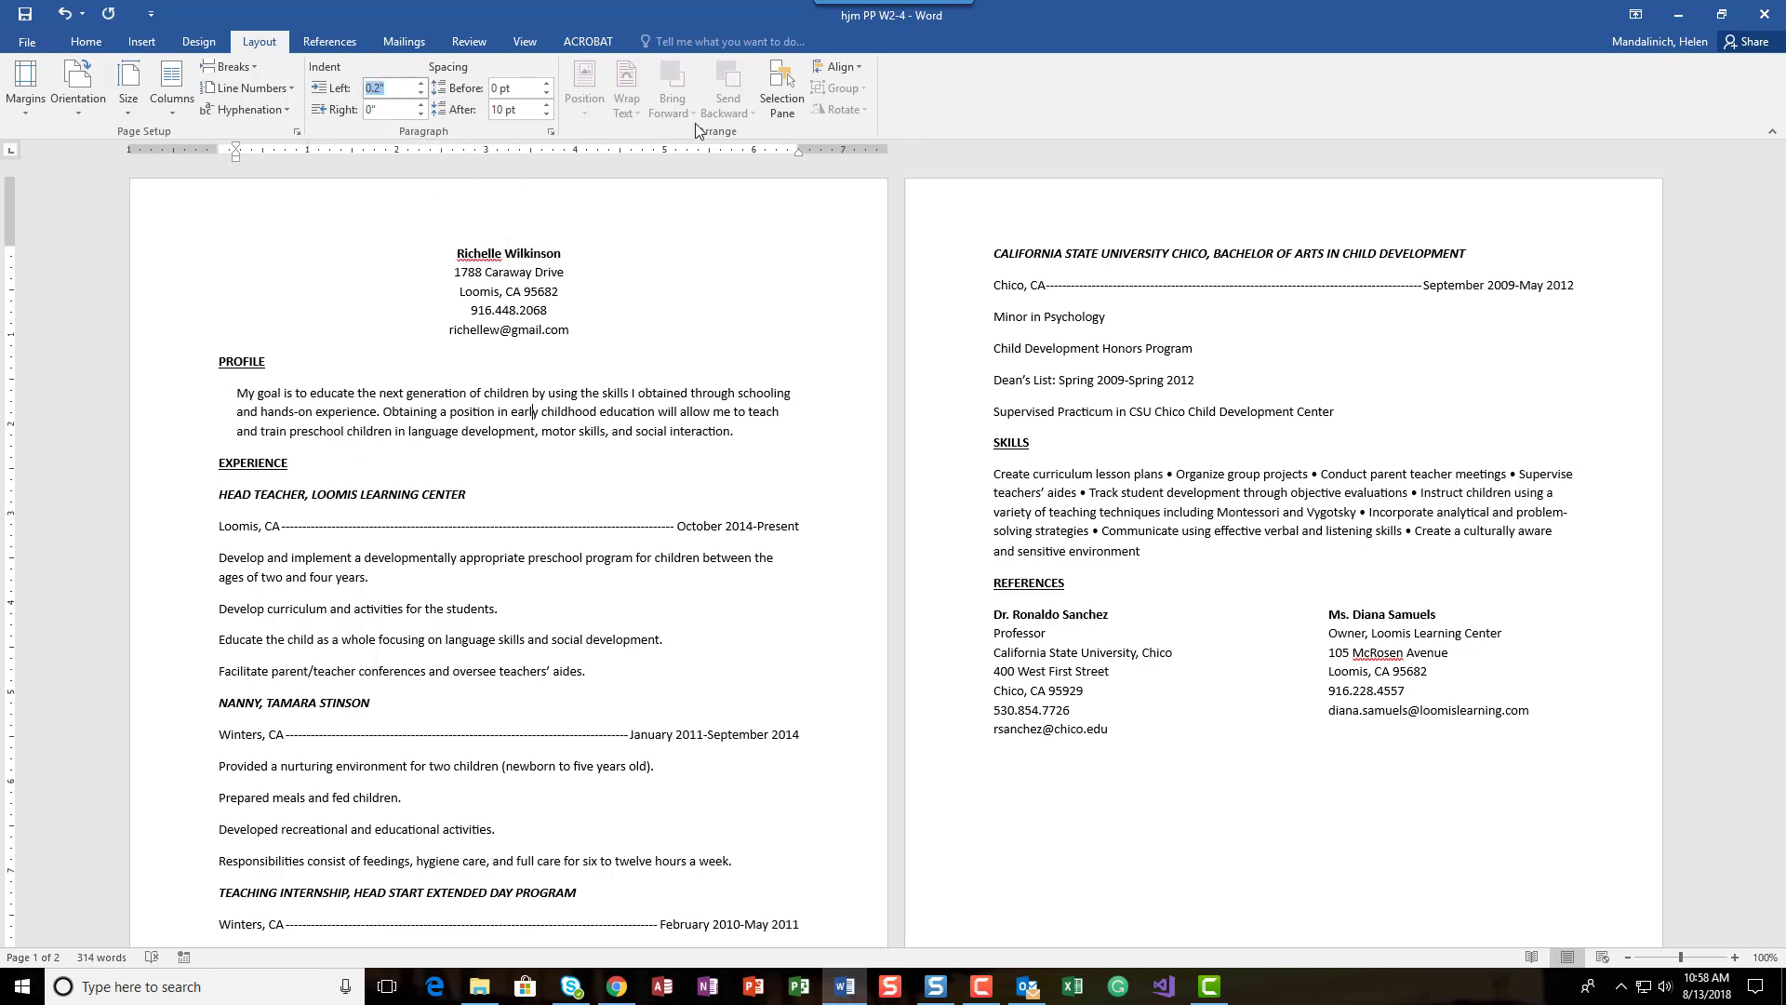
{"action": "type", "text": ".25"}
Step: Set the right indent of the PROFILE paragraph to 0.25" and save the document
{"action": "left_click", "coordinate": [397, 110]}
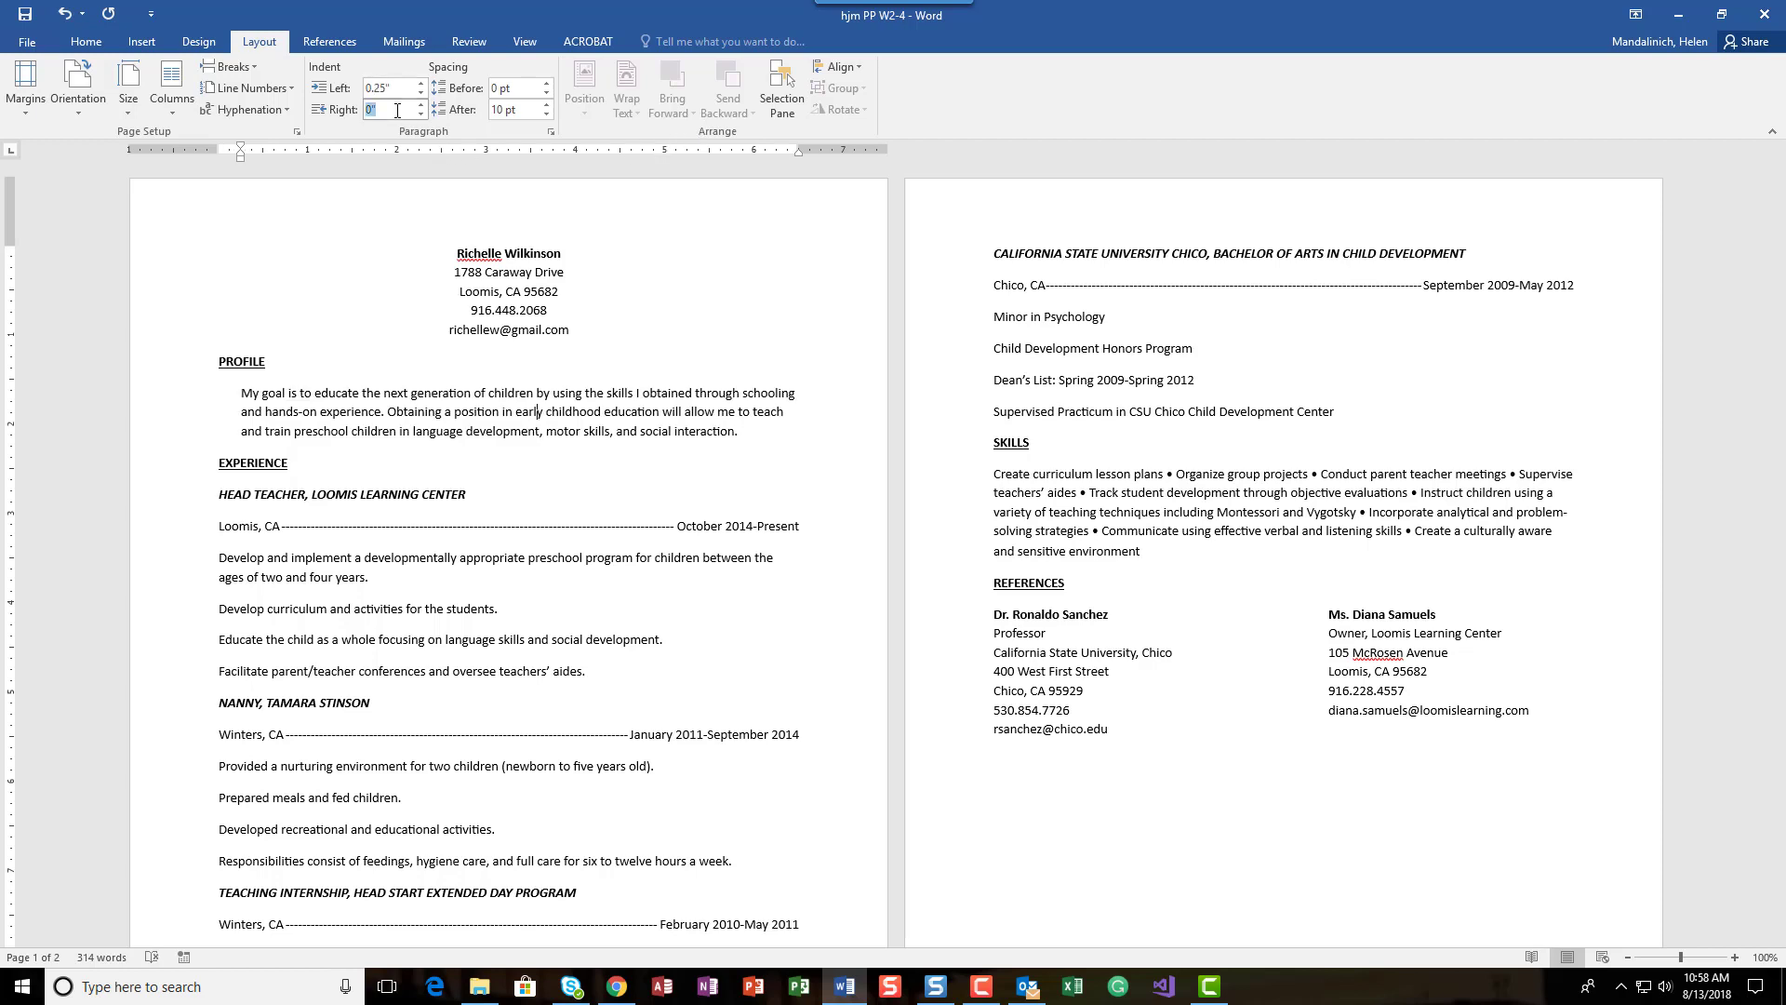
{"action": "type", "text": ".25"}
{"action": "key", "text": "Return"}
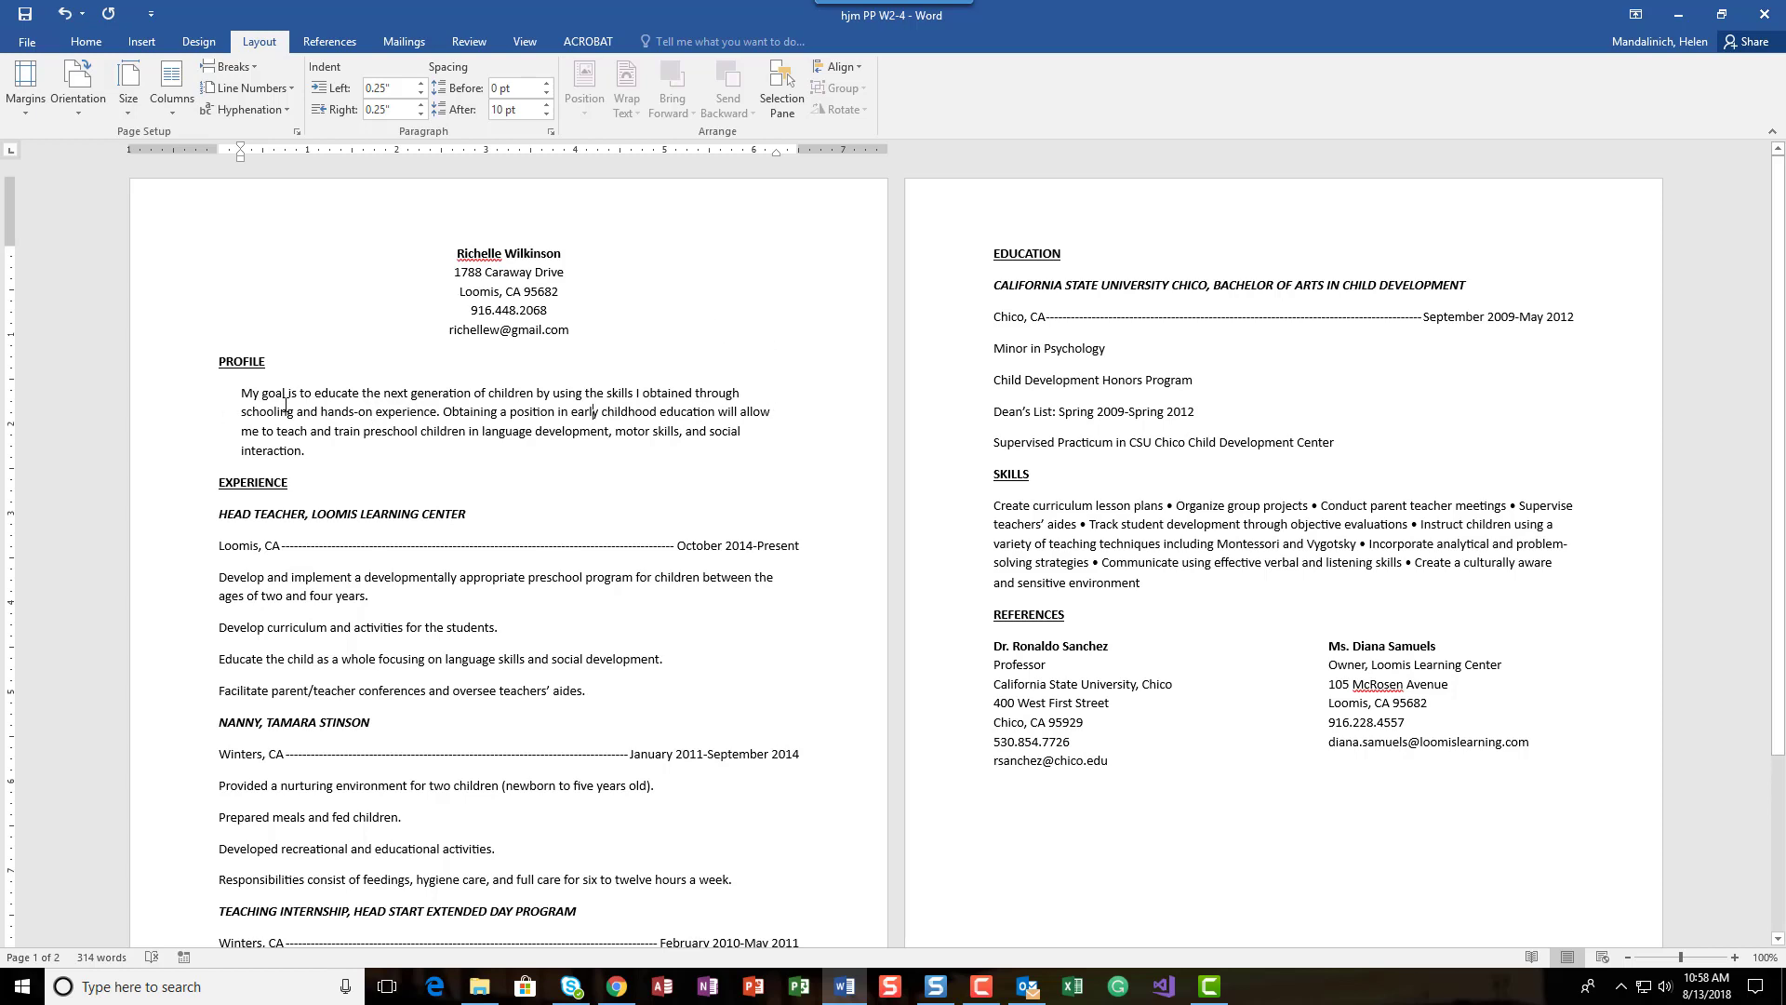
{"action": "left_click", "coordinate": [25, 14]}
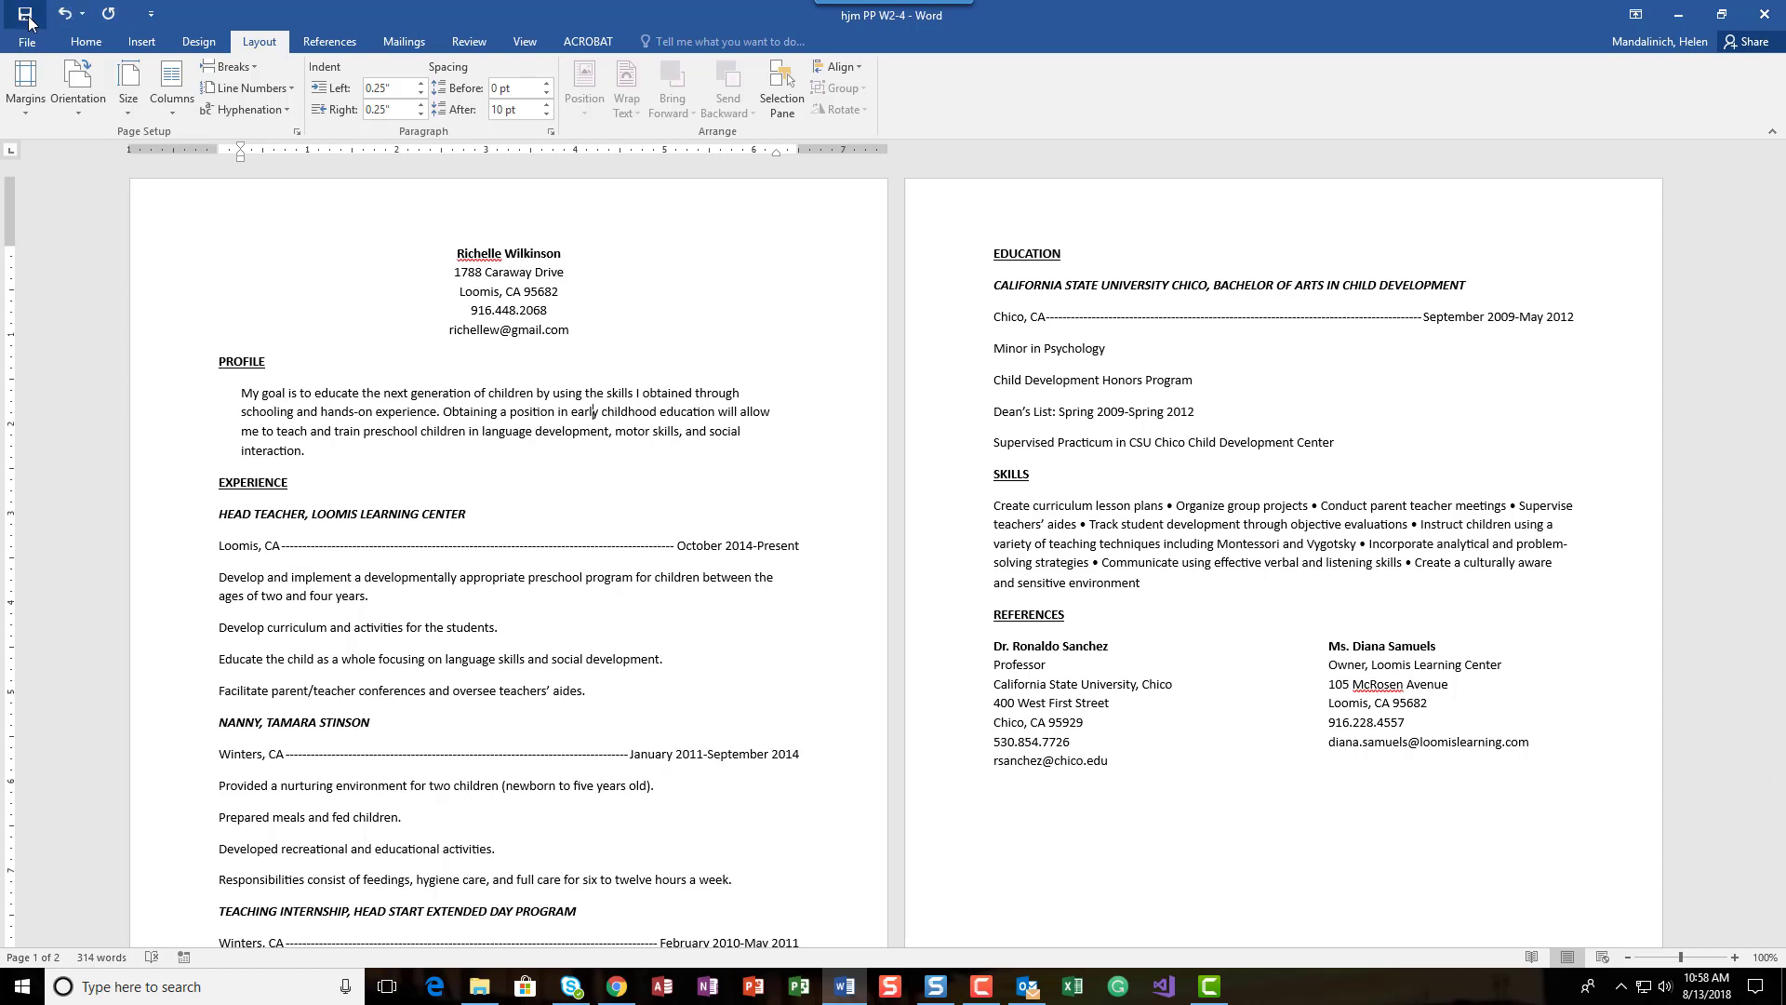